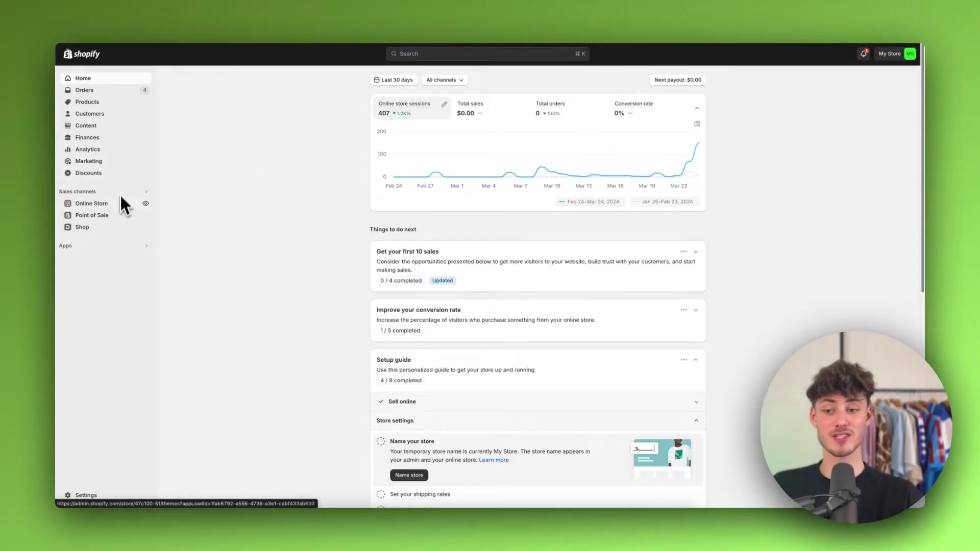
Preview the live storefront and scroll through its homepage
left_click(146, 203)
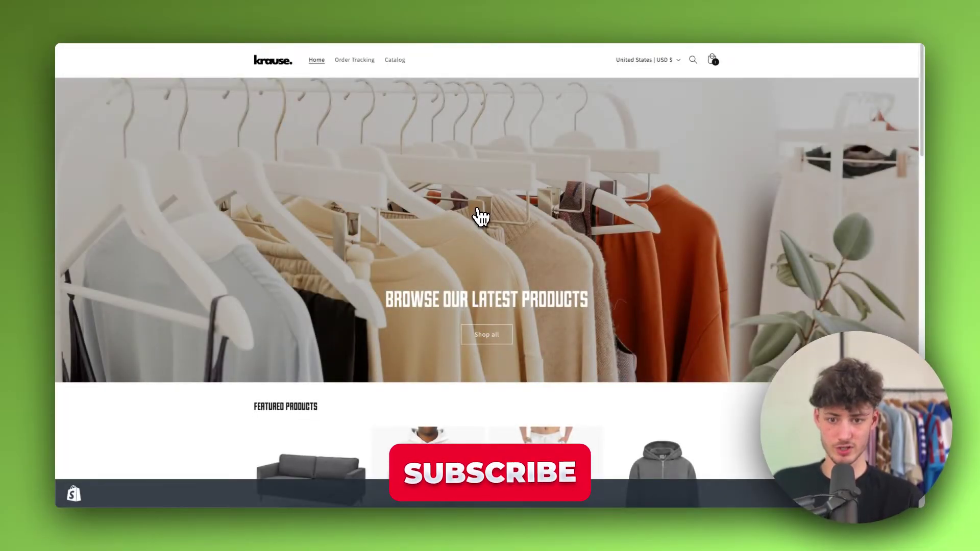
scroll(482, 216, "down", 5)
scroll(503, 222, "up", 5)
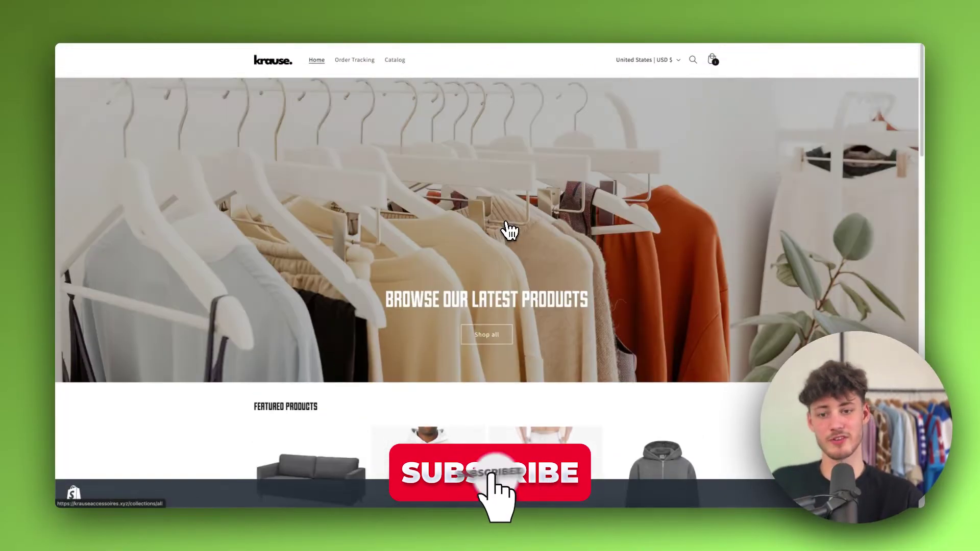
scroll(517, 227, "down", 3)
scroll(517, 224, "up", 3)
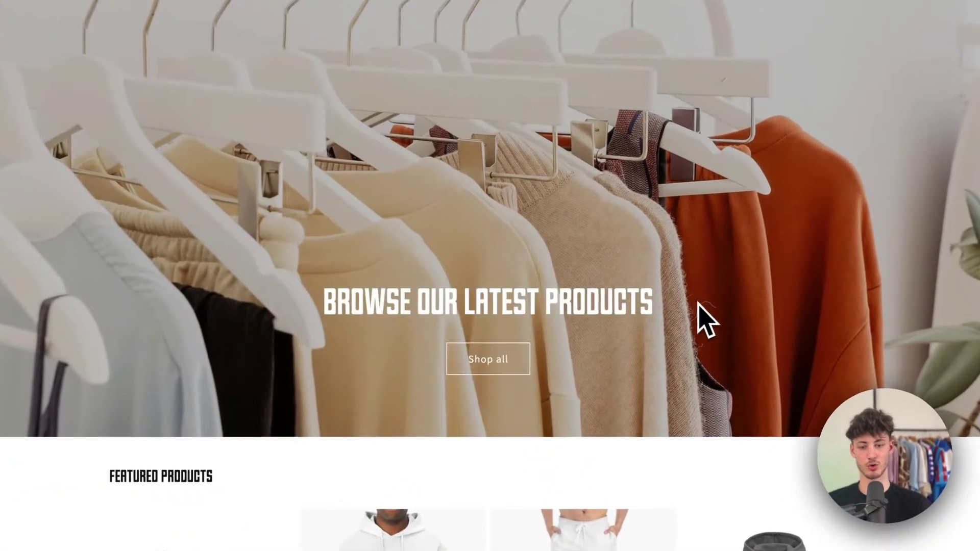
scroll(618, 311, "down", 5)
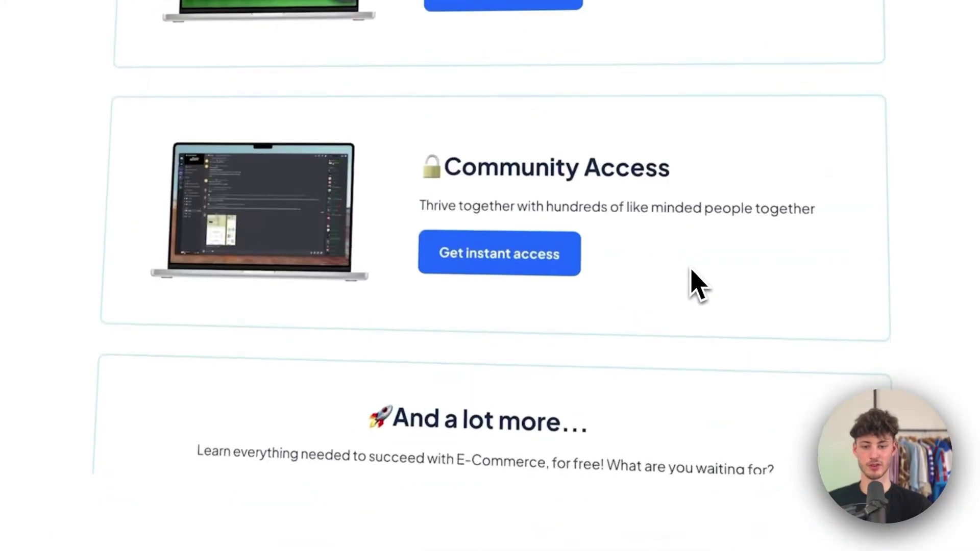
scroll(525, 239, "up", 10)
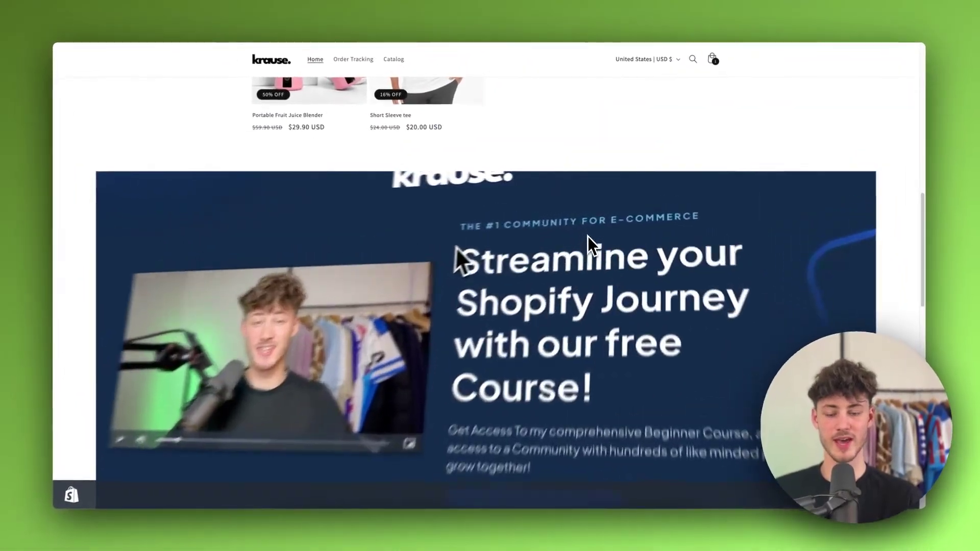
scroll(587, 237, "down", 5)
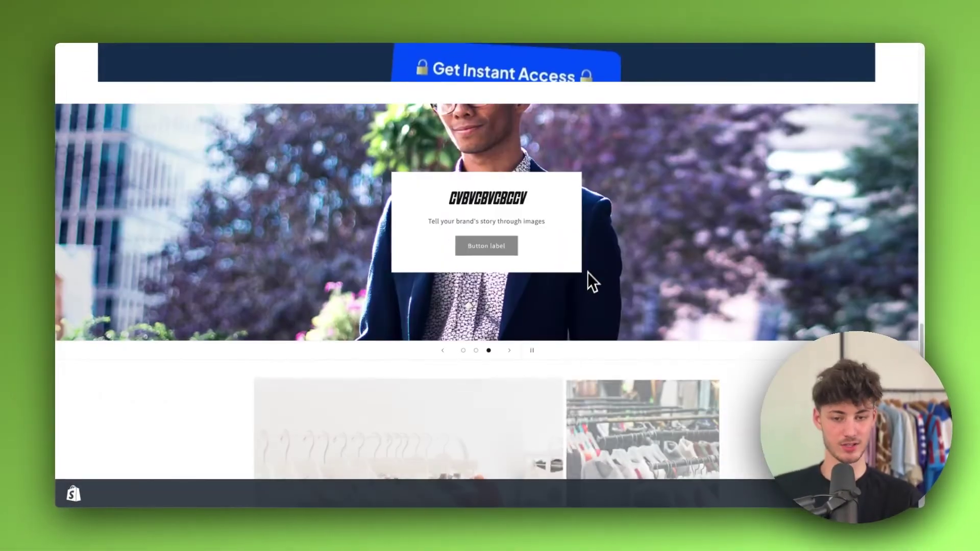
scroll(587, 273, "up", 10)
scroll(595, 261, "down", 10)
scroll(602, 260, "up", 6)
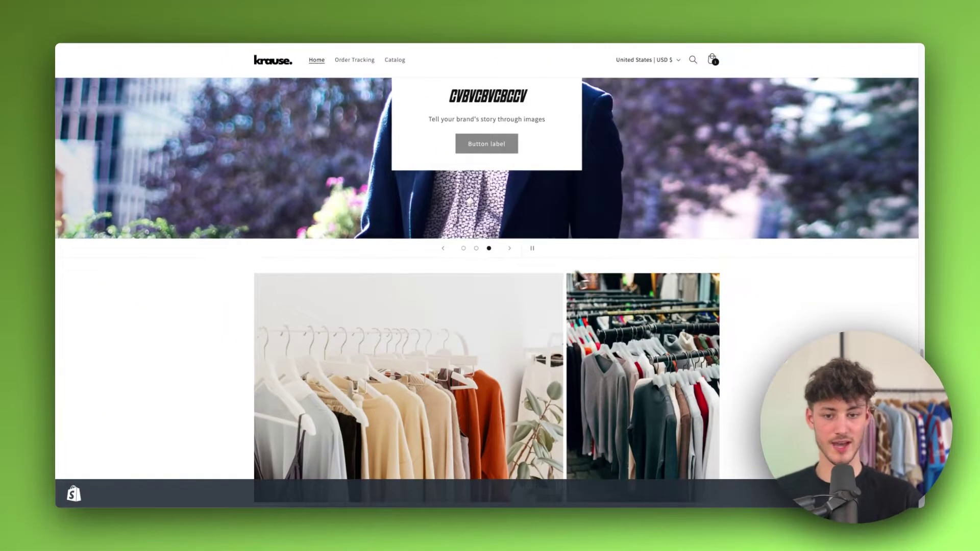
scroll(562, 306, "up", 10)
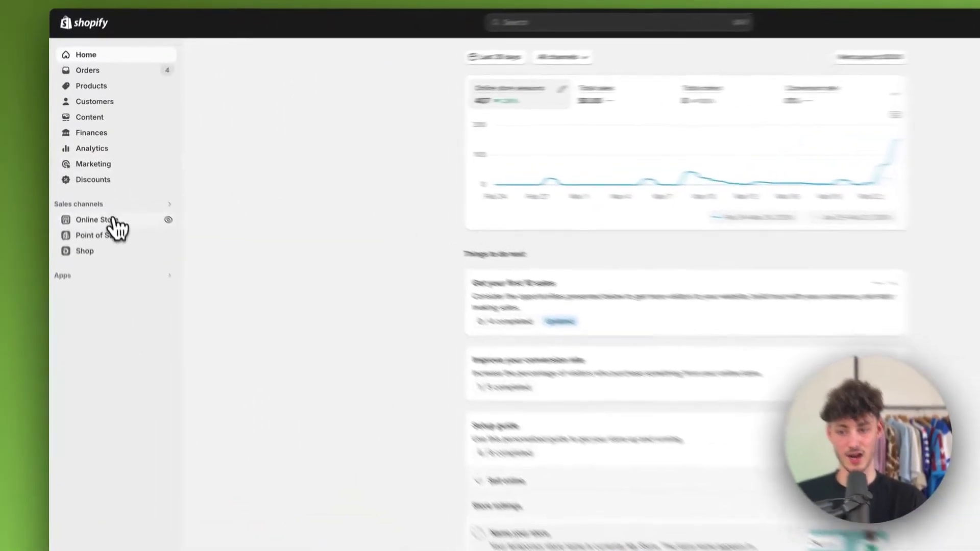
Go to Products > Collections and start a new collection
left_click(99, 204)
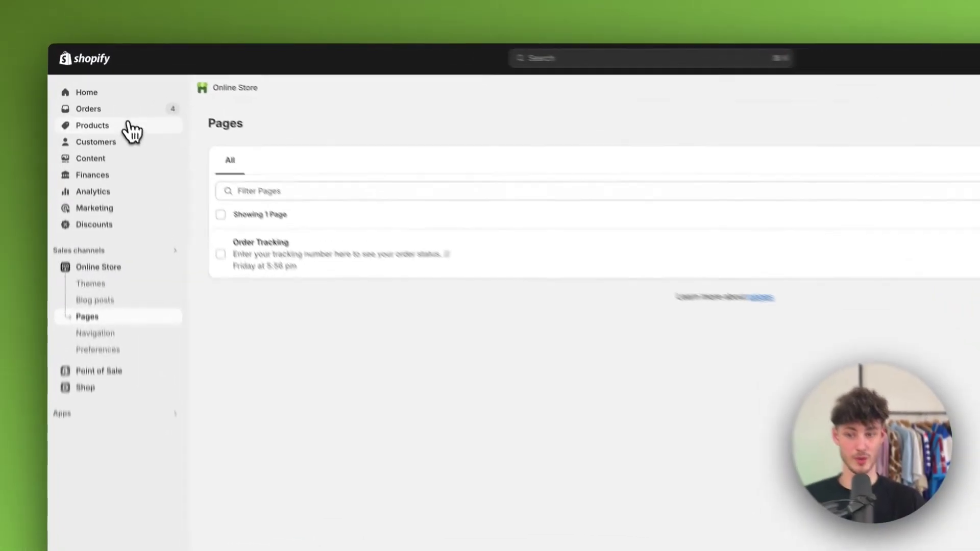
left_click(93, 102)
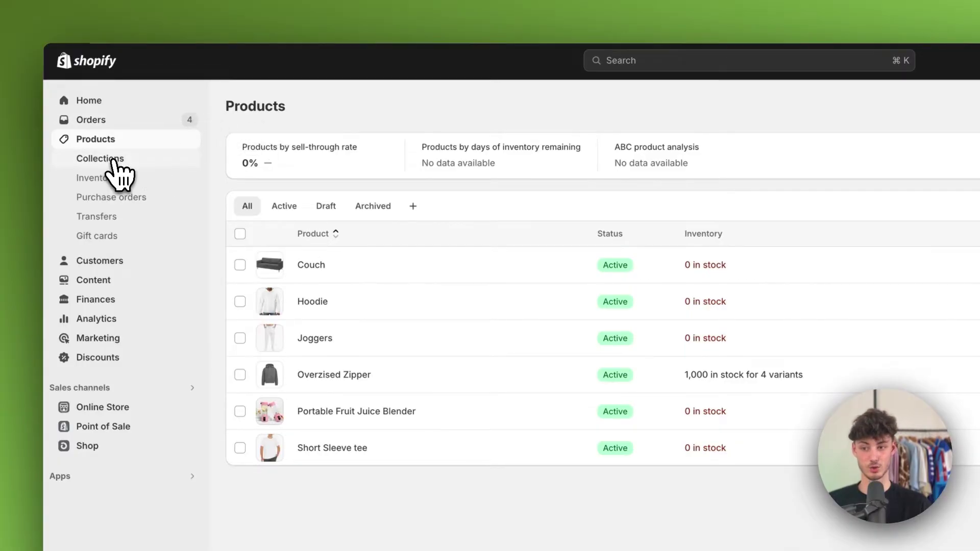
left_click(113, 161)
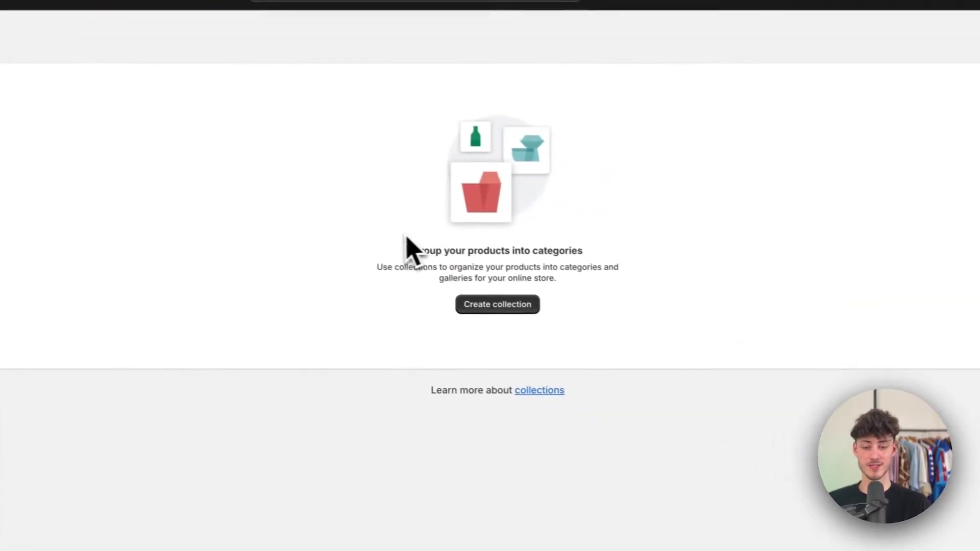
left_click_drag(747, 321, 796, 319)
left_click_drag(448, 246, 537, 247)
left_click(577, 257)
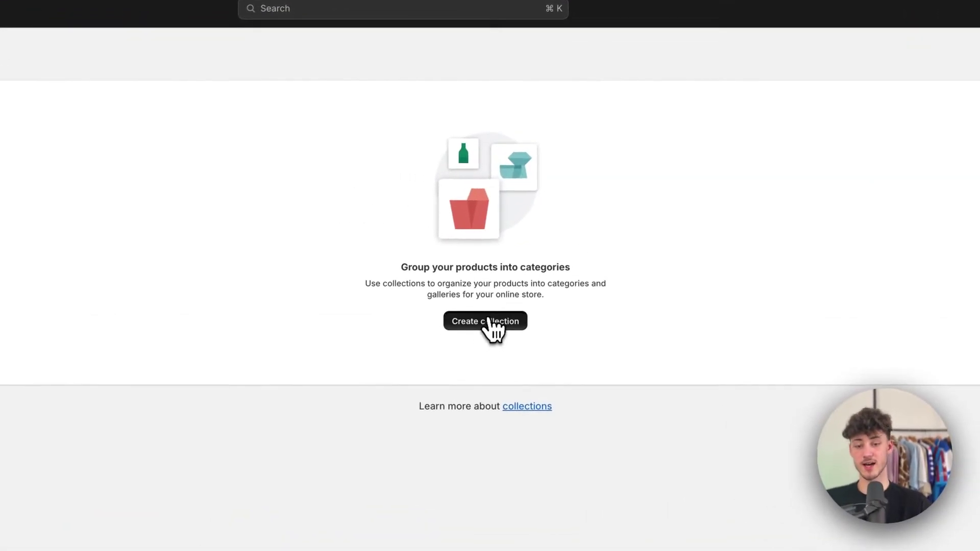
left_click(493, 326)
Title the collection 'Clothing', leave its description empty, and save it
left_click(276, 118)
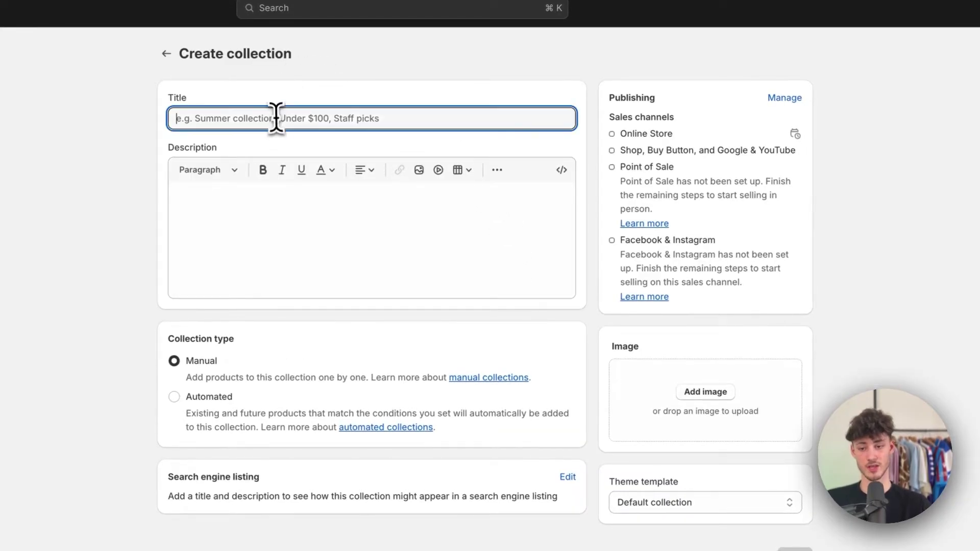
type("Clothing")
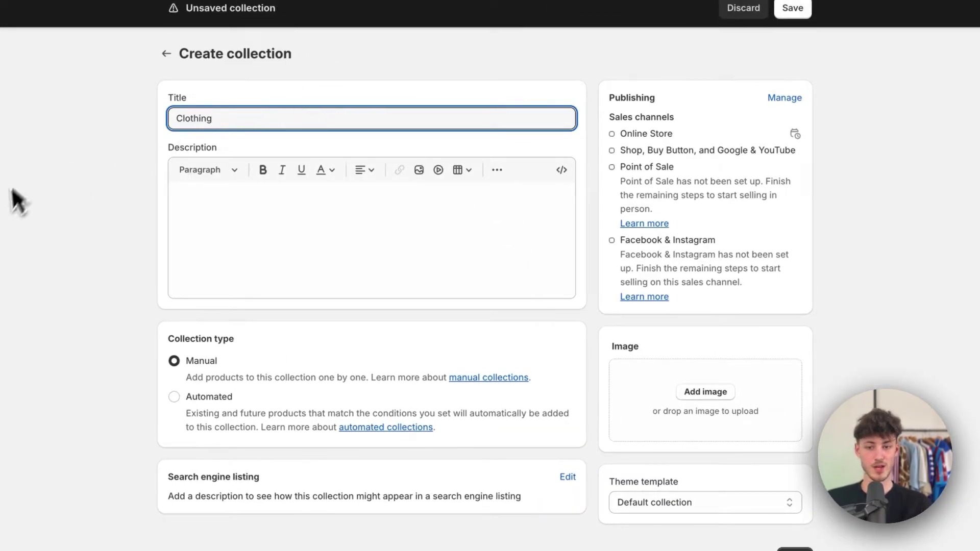
left_click(20, 196)
left_click(283, 289)
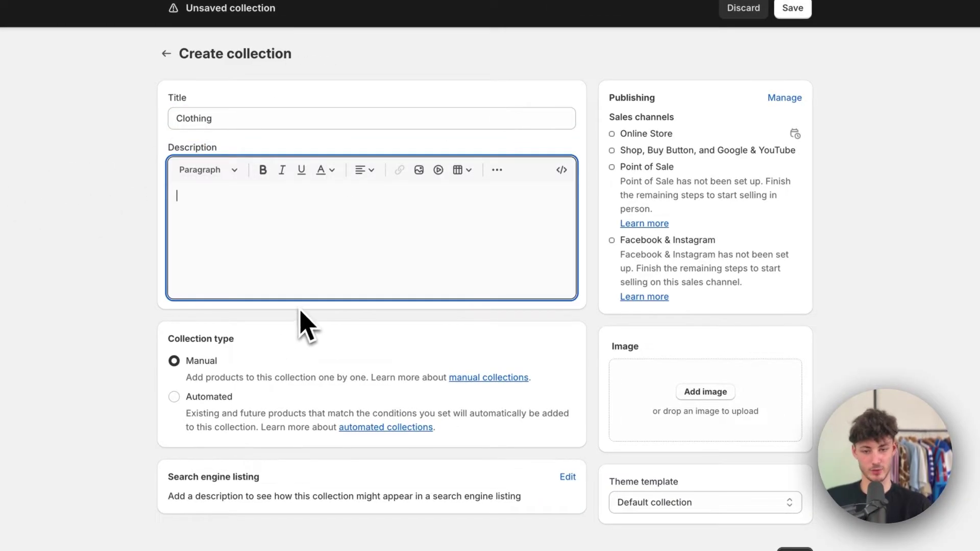
type("dfvfd")
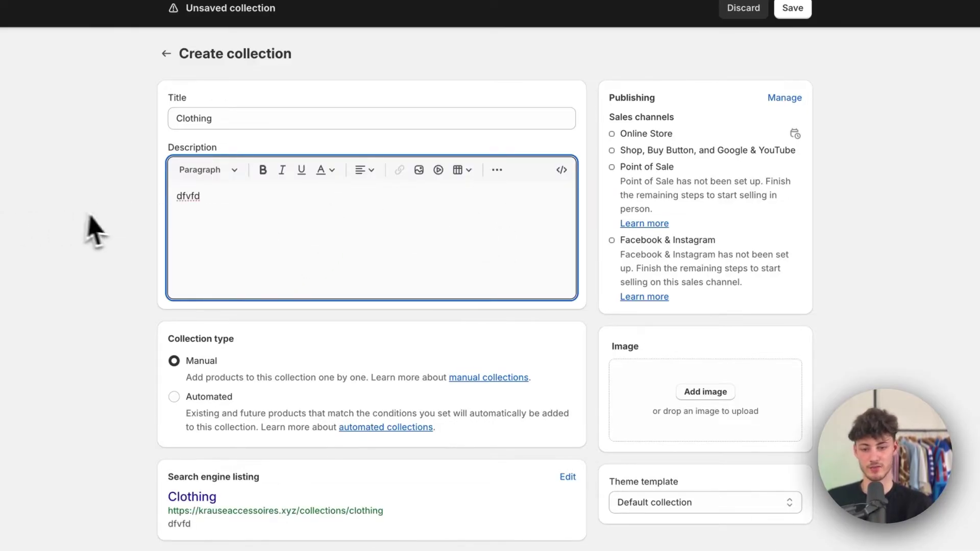
key("BackSpace")
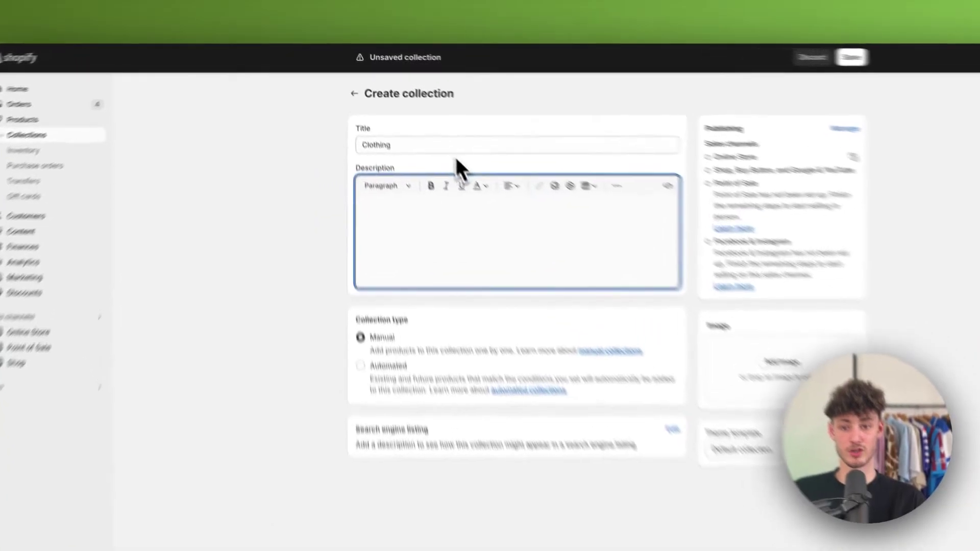
left_click_drag(388, 122, 338, 123)
left_click(438, 122)
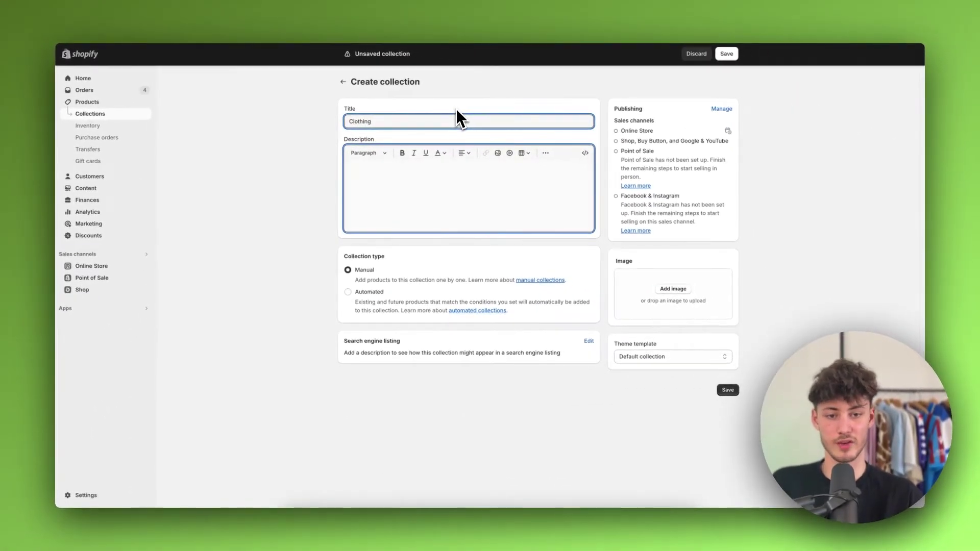
left_click(456, 109)
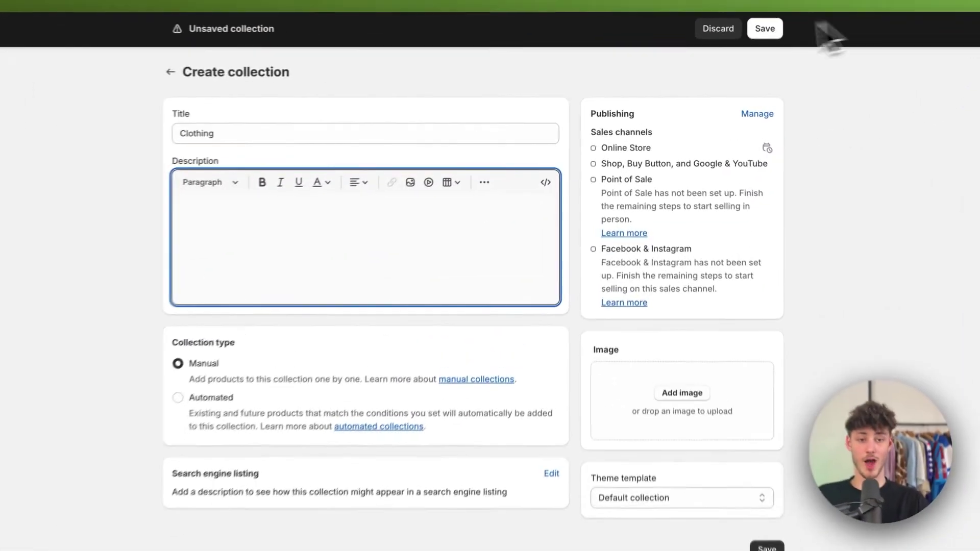
left_click(726, 54)
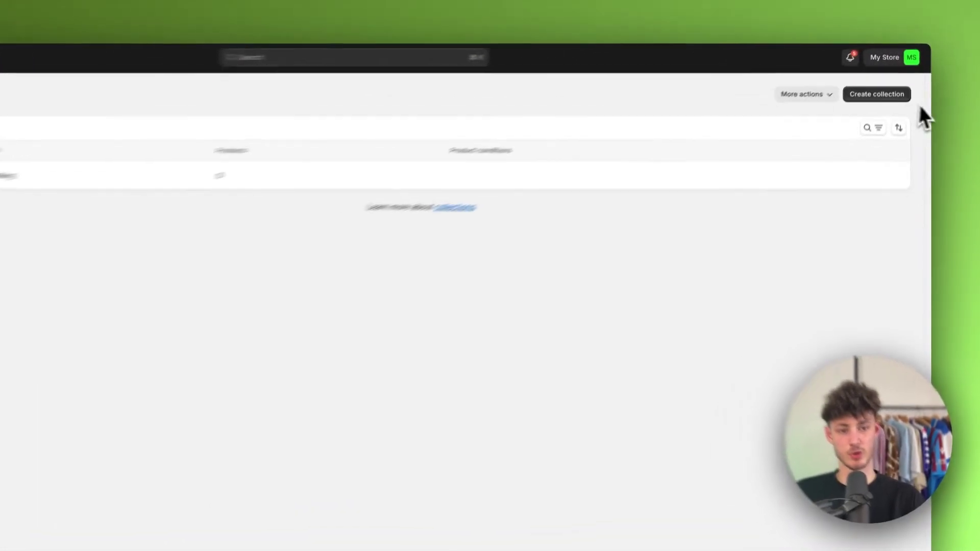
Create and save a collection titled 'Tops'
left_click(908, 99)
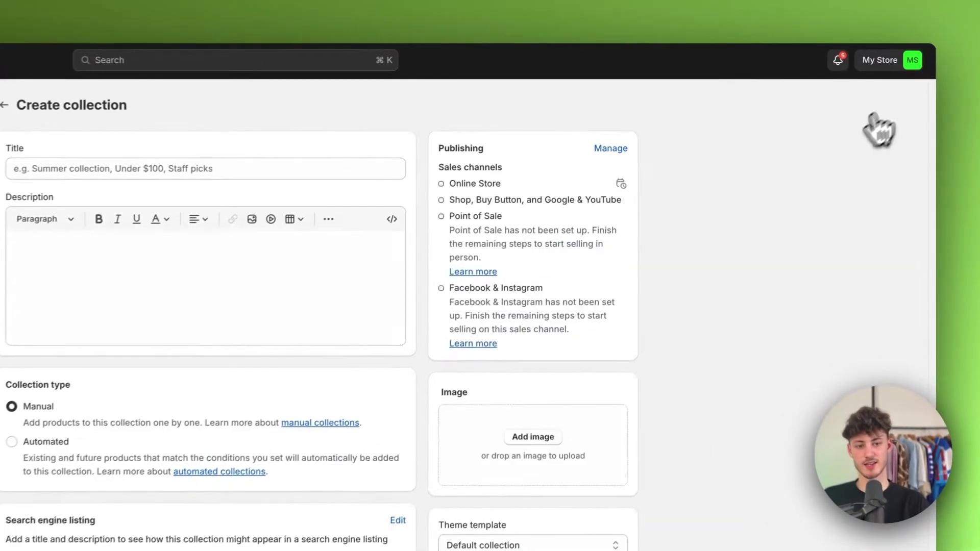
left_click(73, 168)
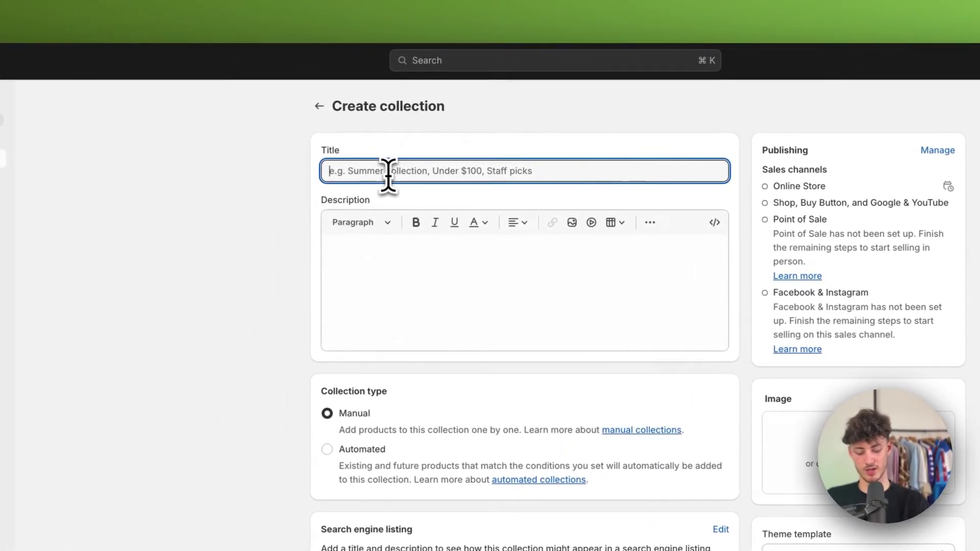
type("Tops")
left_click(765, 61)
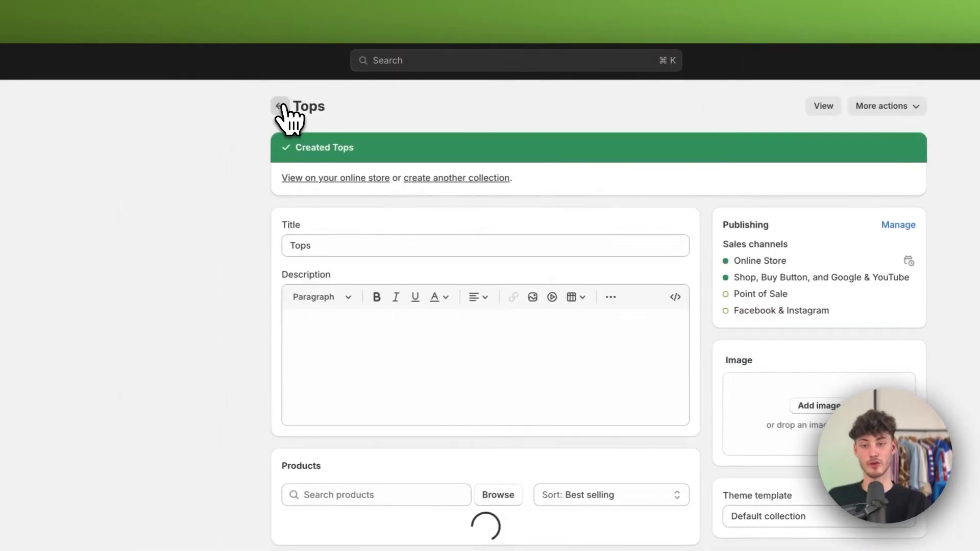
left_click(279, 107)
Create and save a collection titled 'Furniture', then return to the collections list
left_click(925, 105)
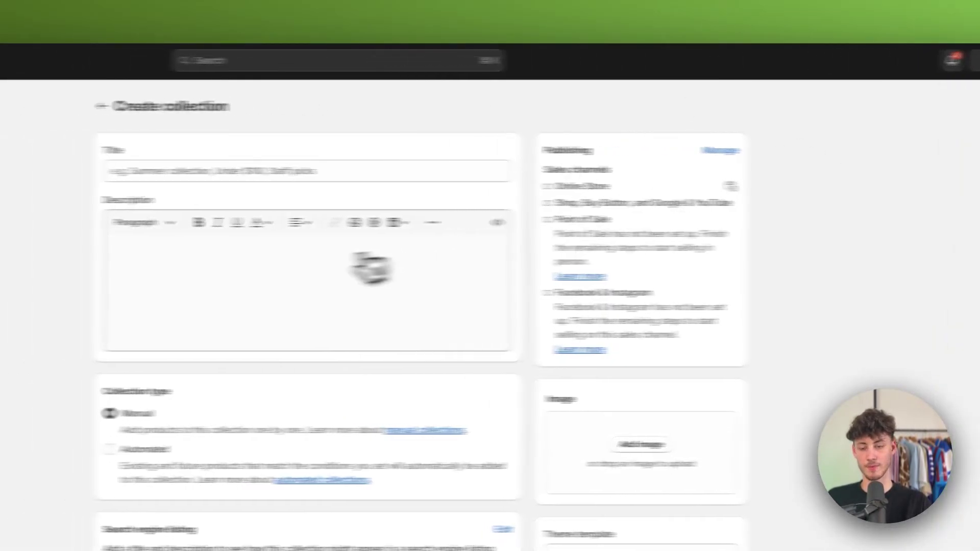
left_click(149, 171)
type("Furniture")
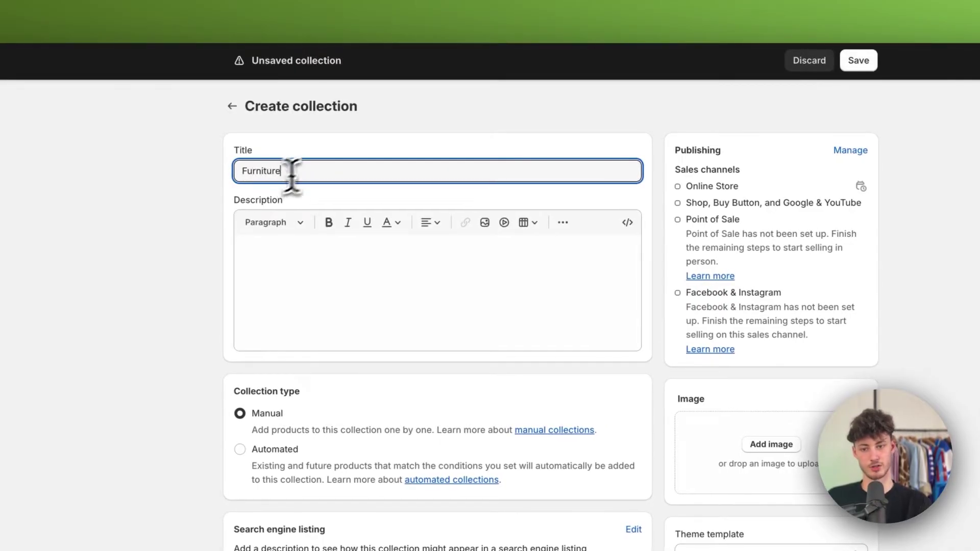
left_click(859, 60)
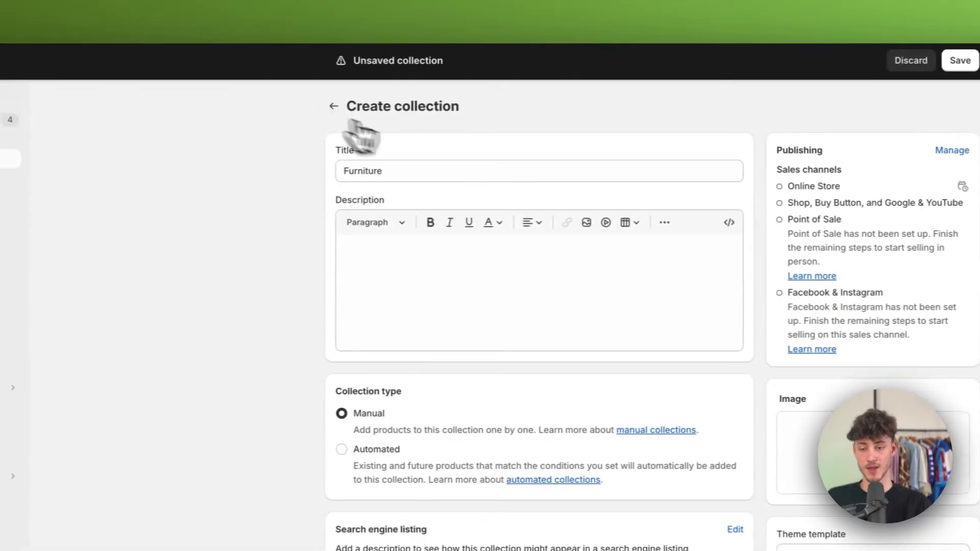
left_click(88, 106)
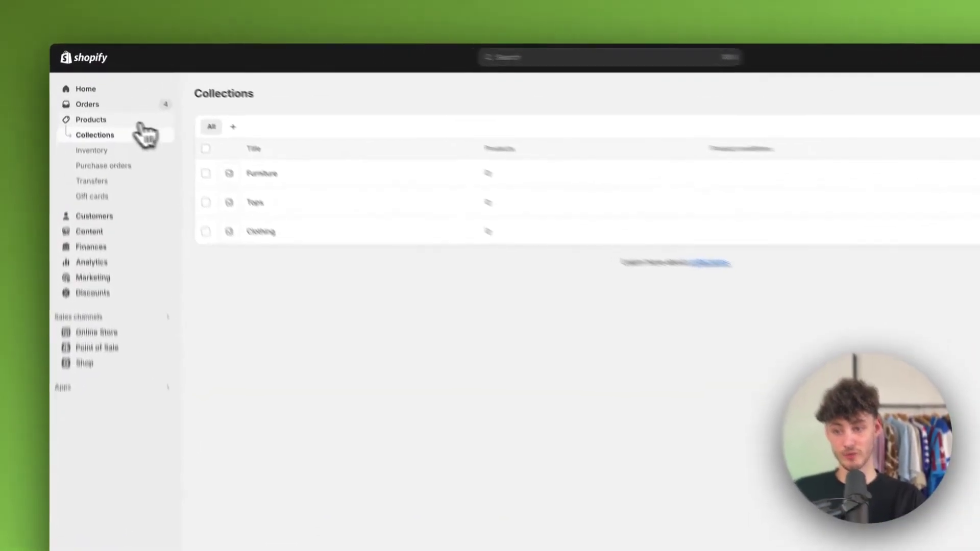
Add Hoodie, Joggers, Overzised Zipper and Short Sleeve tee to the Clothing collection
left_click(108, 145)
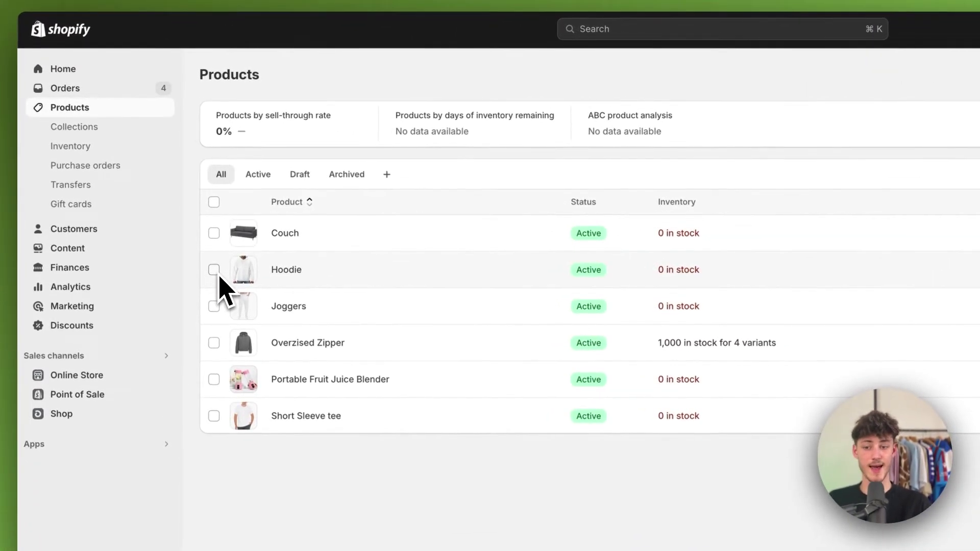
left_click(213, 270)
left_click(214, 306)
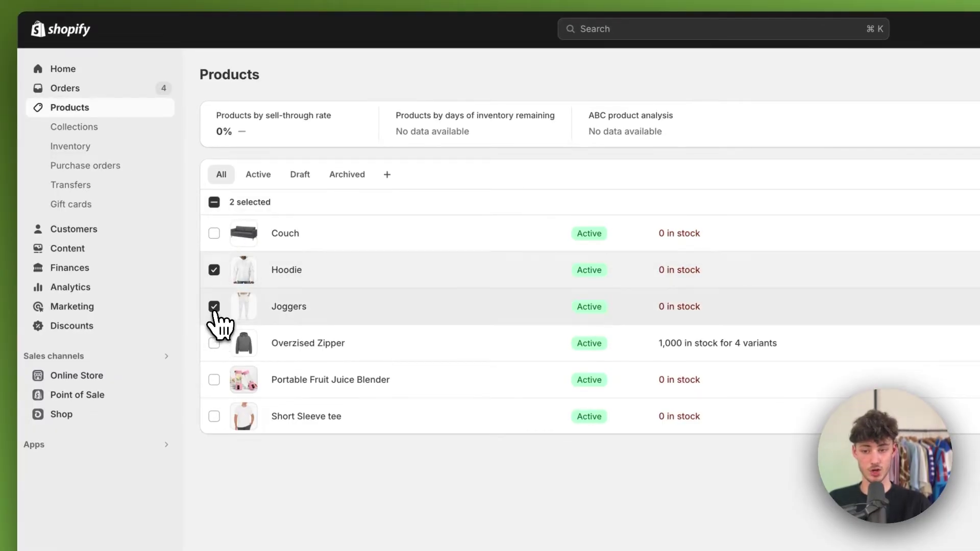
left_click(214, 343)
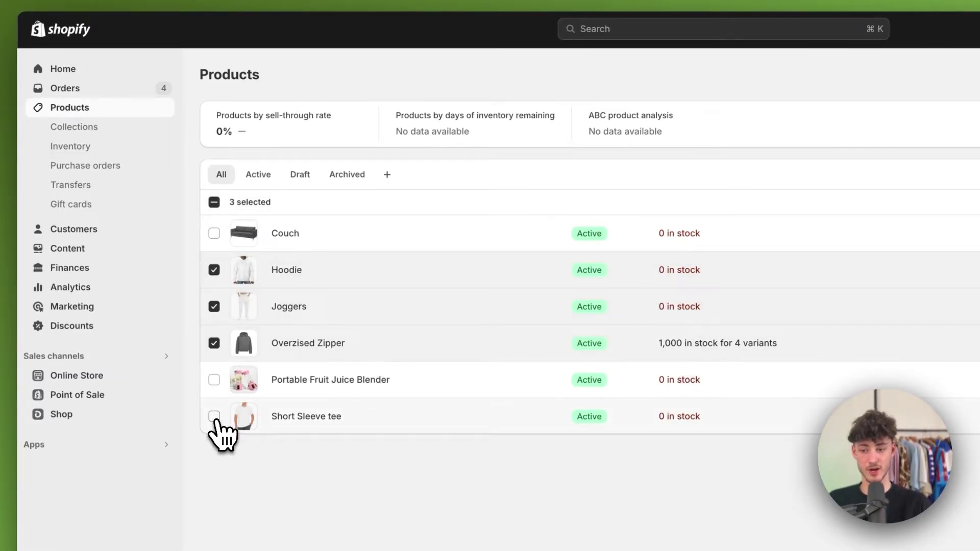
left_click(214, 416)
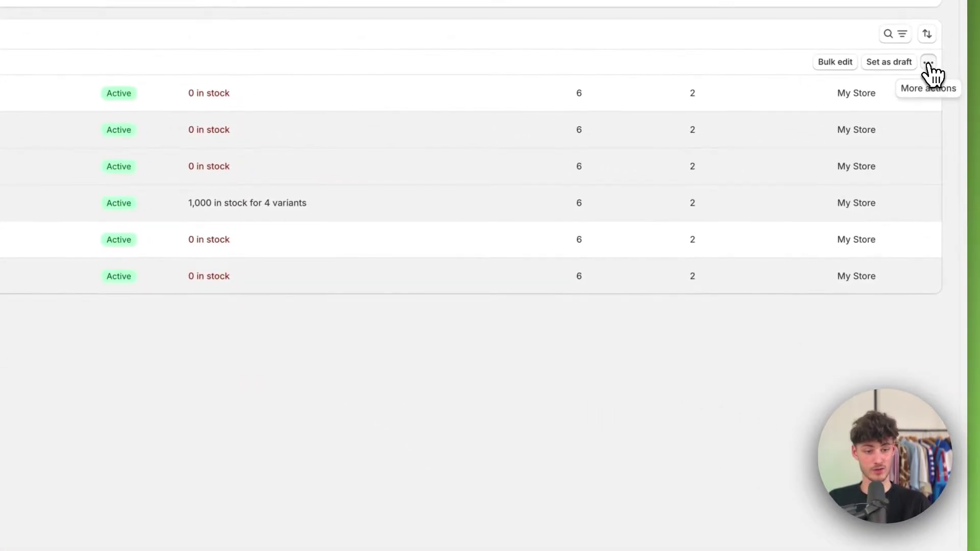
left_click(929, 62)
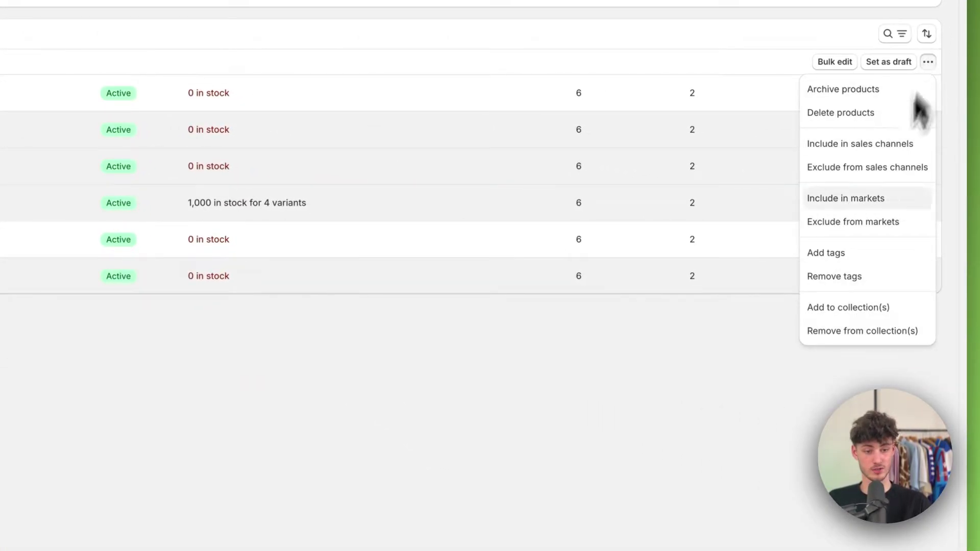
left_click(845, 306)
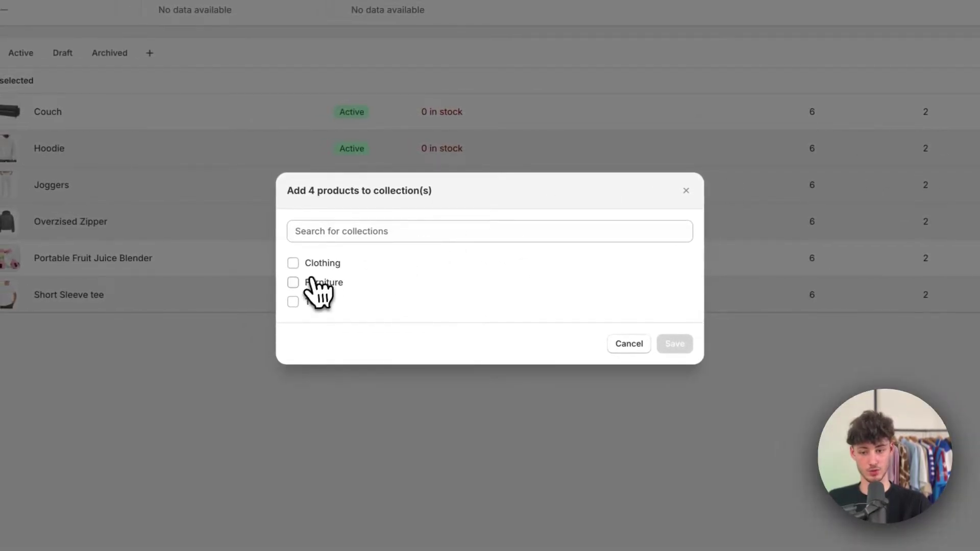
left_click(312, 263)
left_click(662, 380)
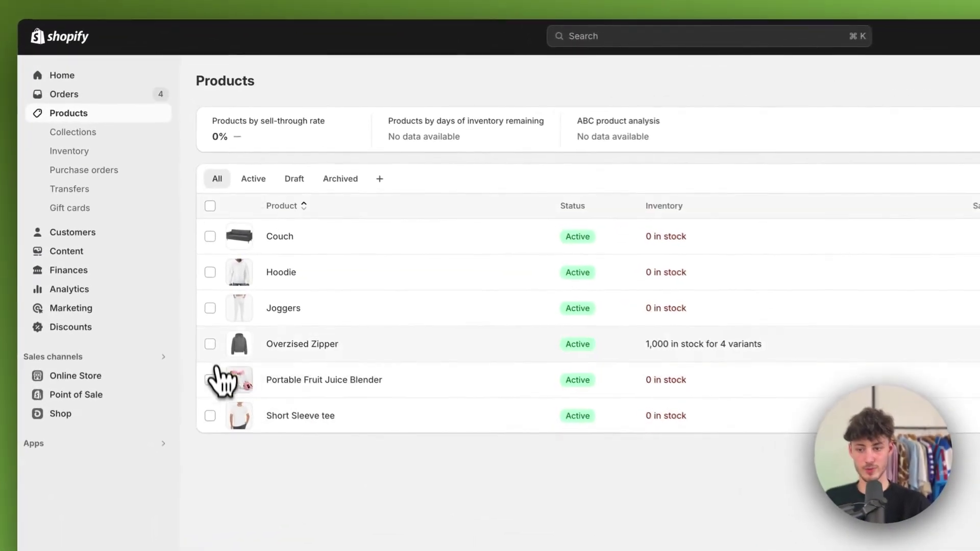
Add Overzised Zipper and Hoodie to the Tops collection
left_click(211, 344)
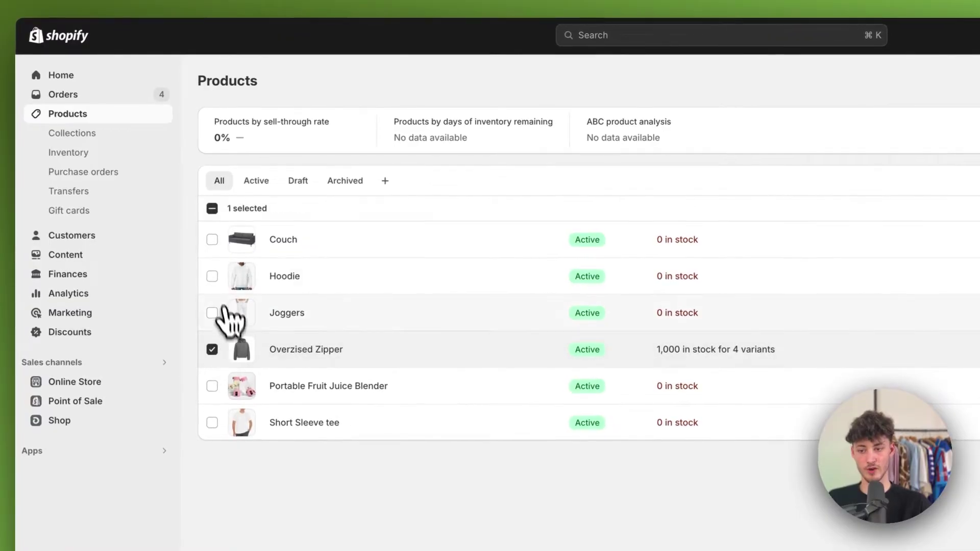
left_click(210, 272)
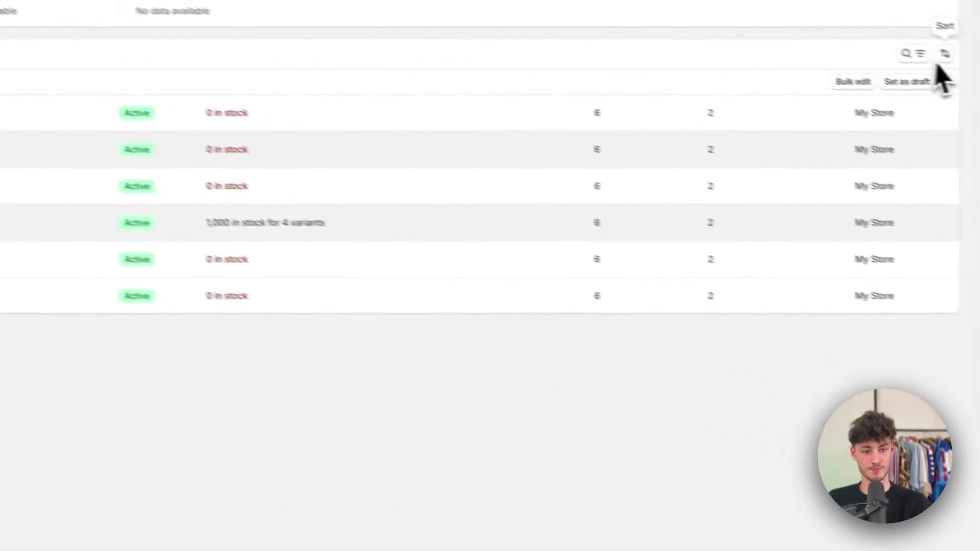
left_click(943, 80)
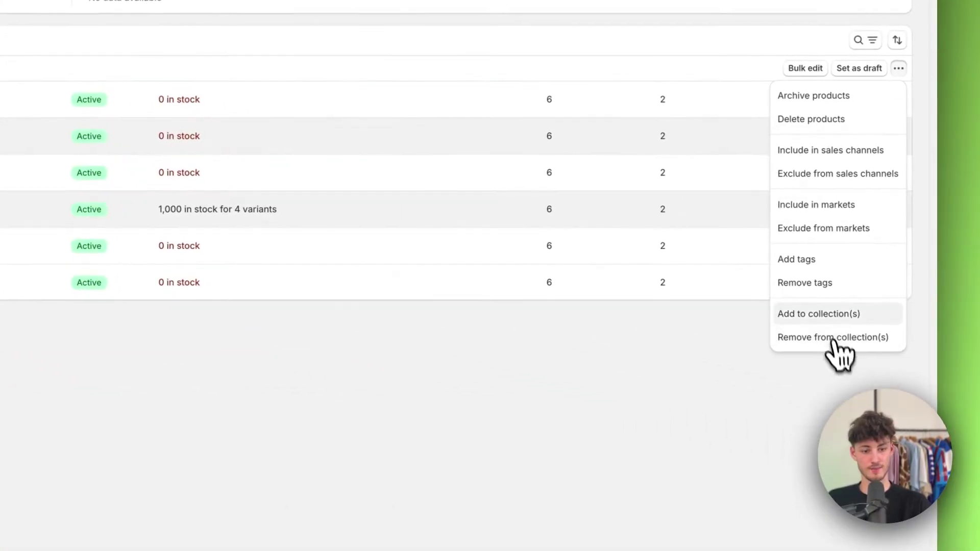
left_click(870, 326)
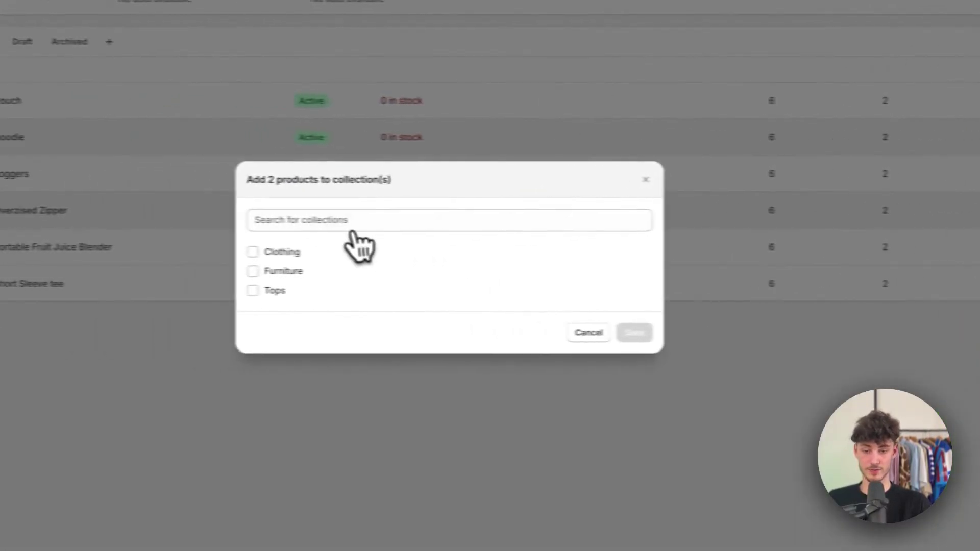
left_click(252, 290)
left_click(635, 366)
Add the Couch product to the Furniture collection
left_click(194, 186)
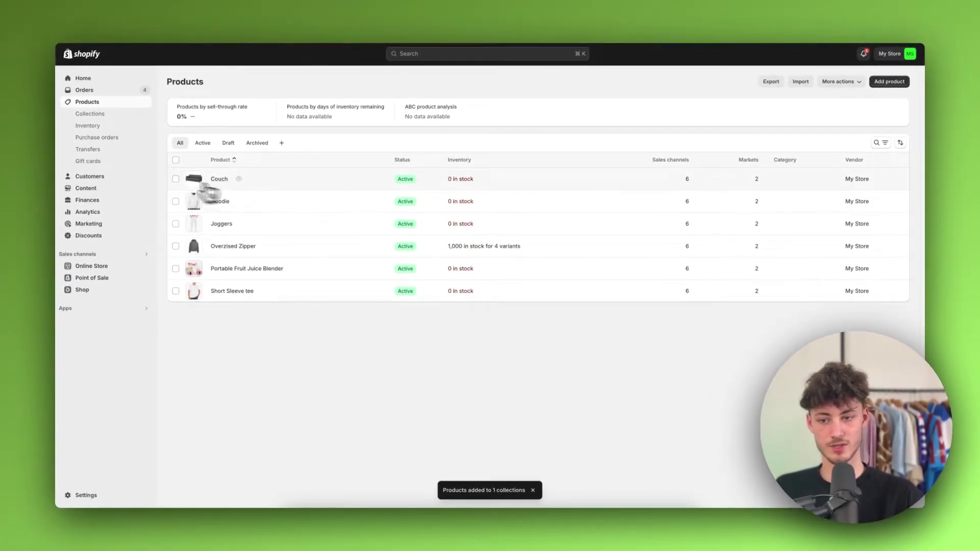
left_click(175, 179)
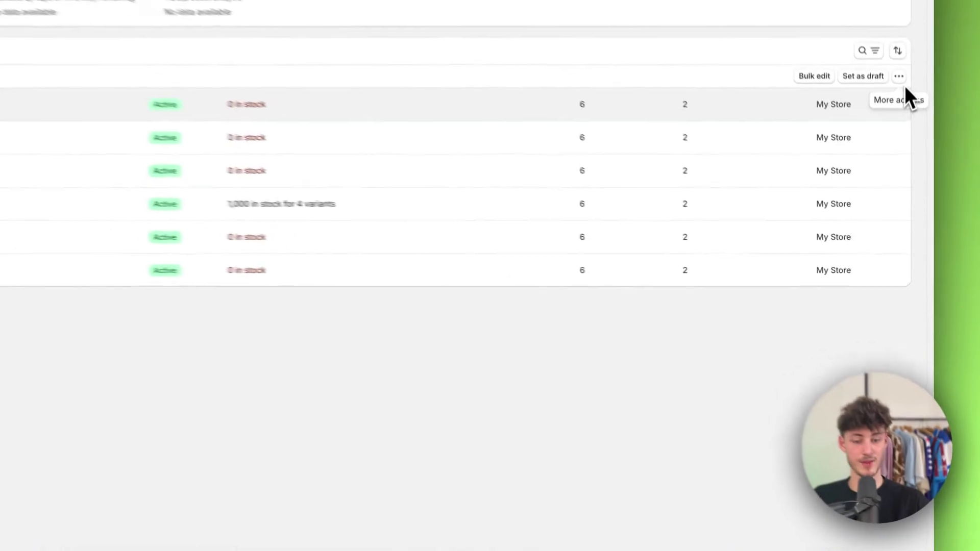
left_click(901, 160)
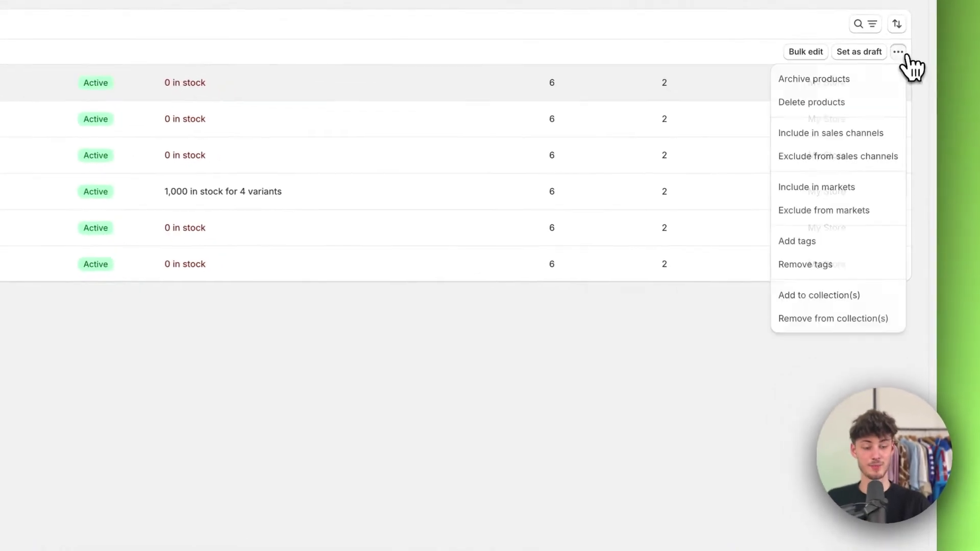
left_click(860, 301)
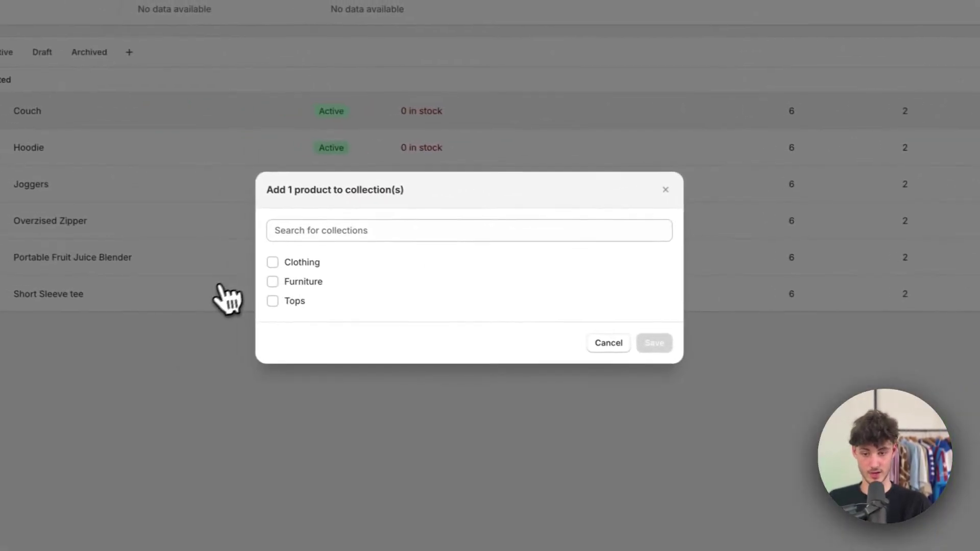
left_click(279, 250)
left_click(659, 378)
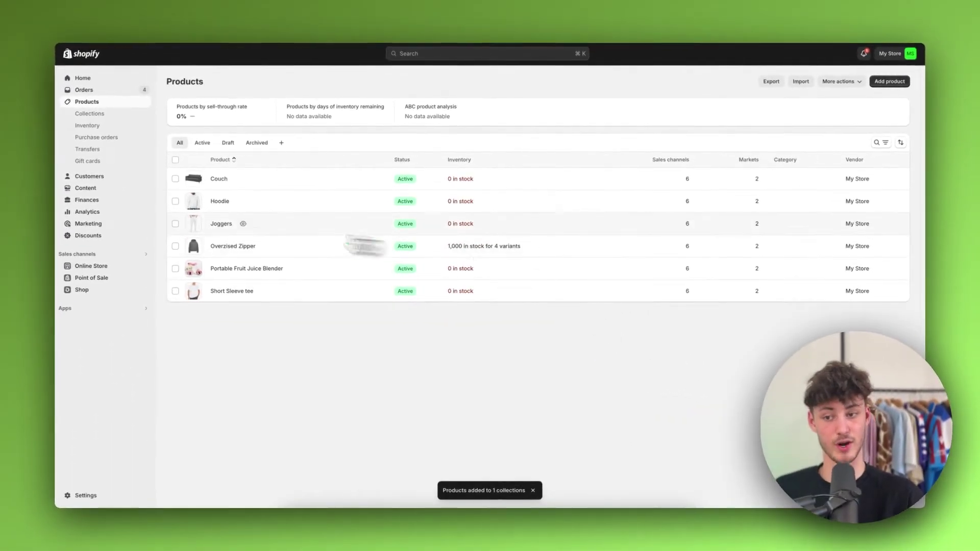
left_click(146, 269)
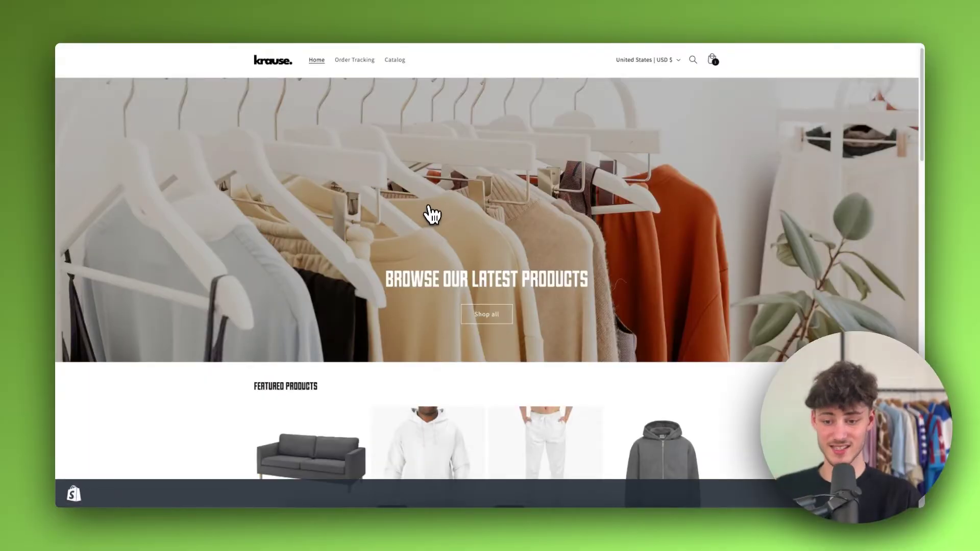
Go to Online Store > Navigation and open the Main menu for editing
scroll(433, 207, "up", 1)
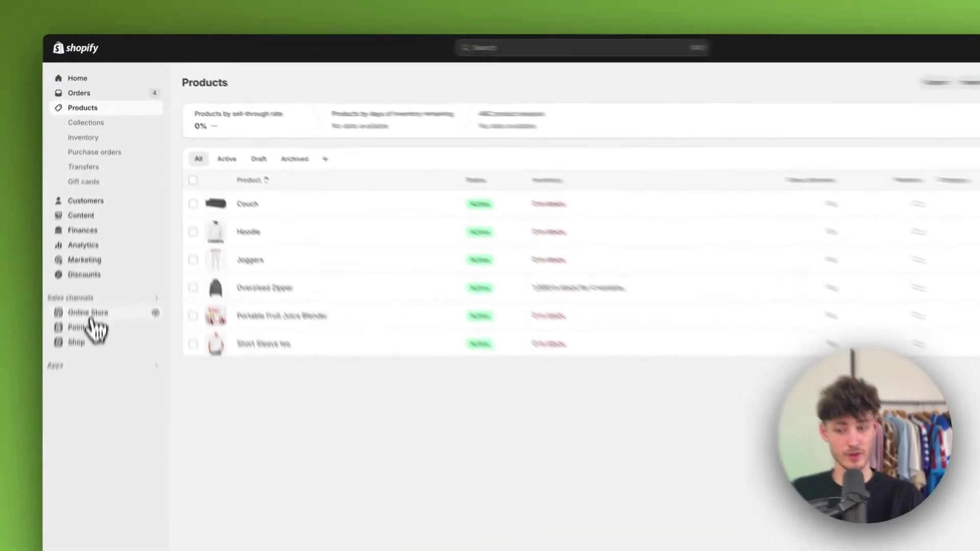
left_click(92, 266)
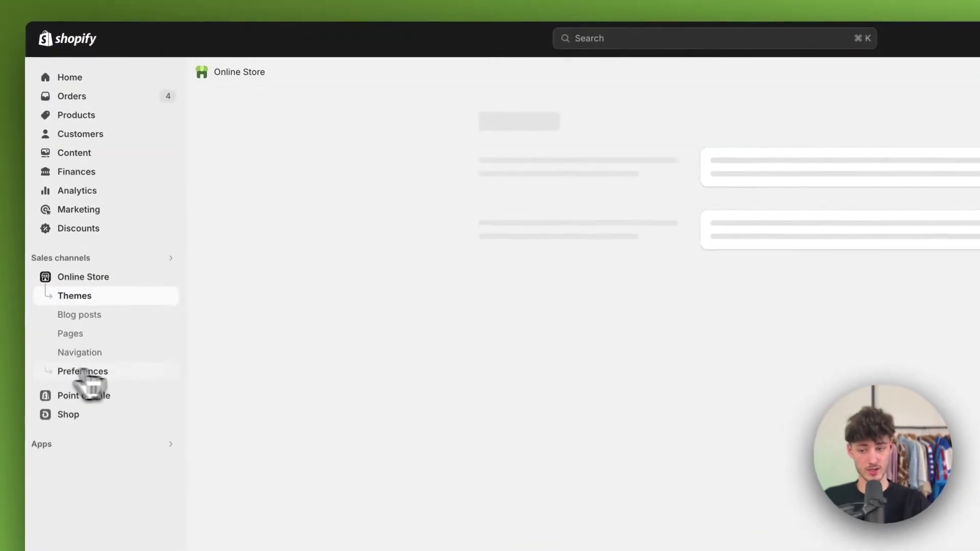
left_click(126, 363)
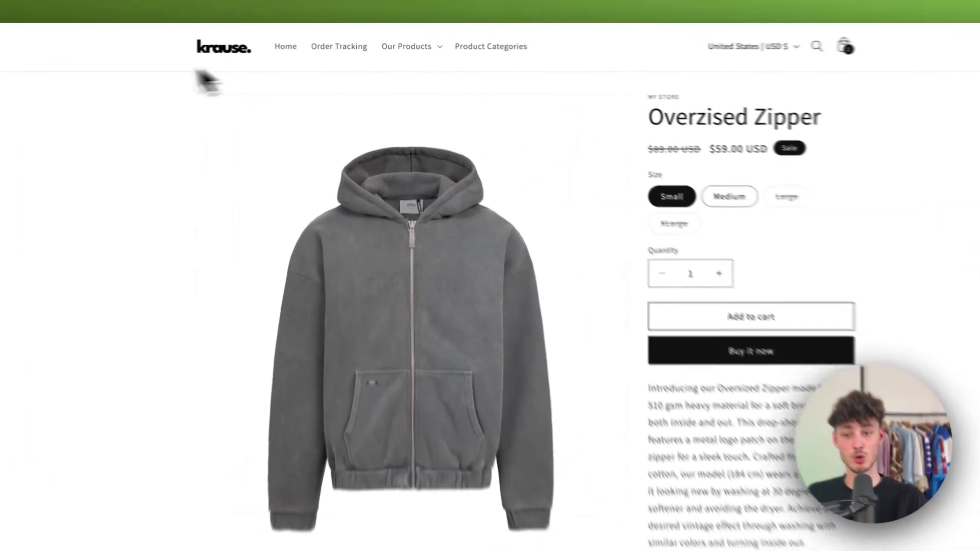
left_click(287, 39)
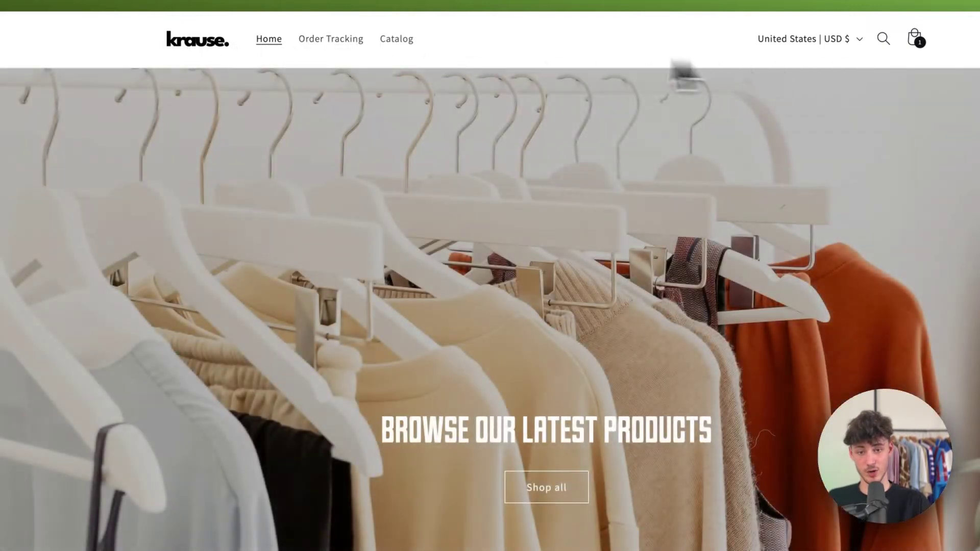
scroll(569, 212, "down", 5)
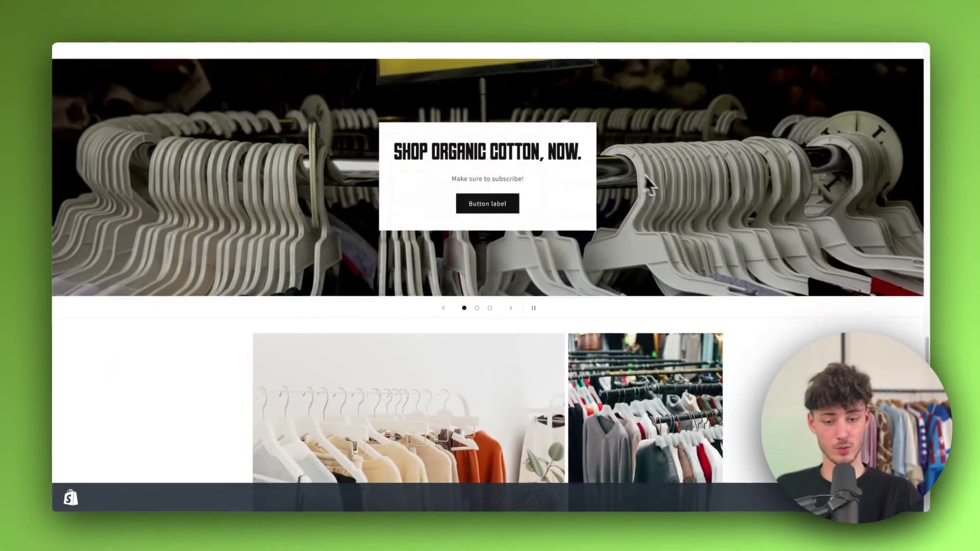
scroll(642, 176, "down", 5)
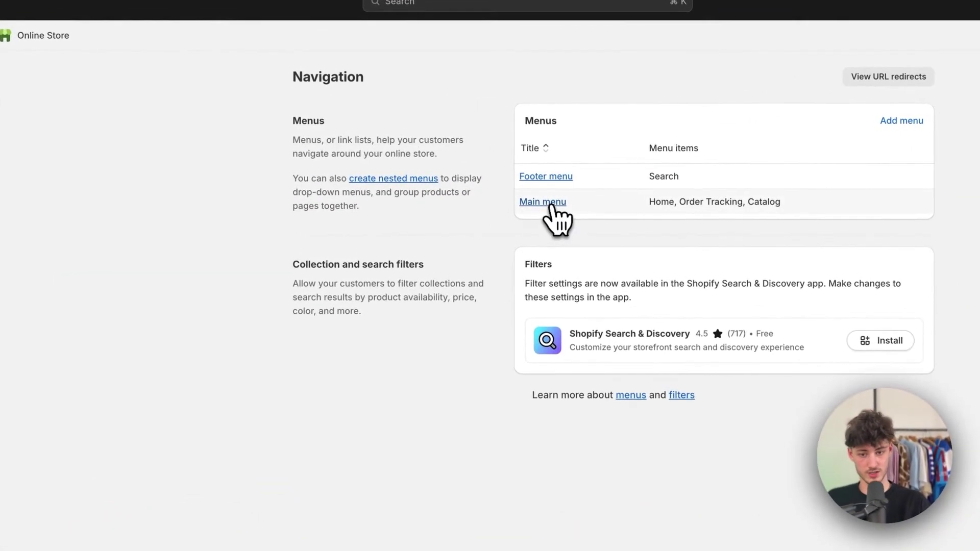
left_click(550, 203)
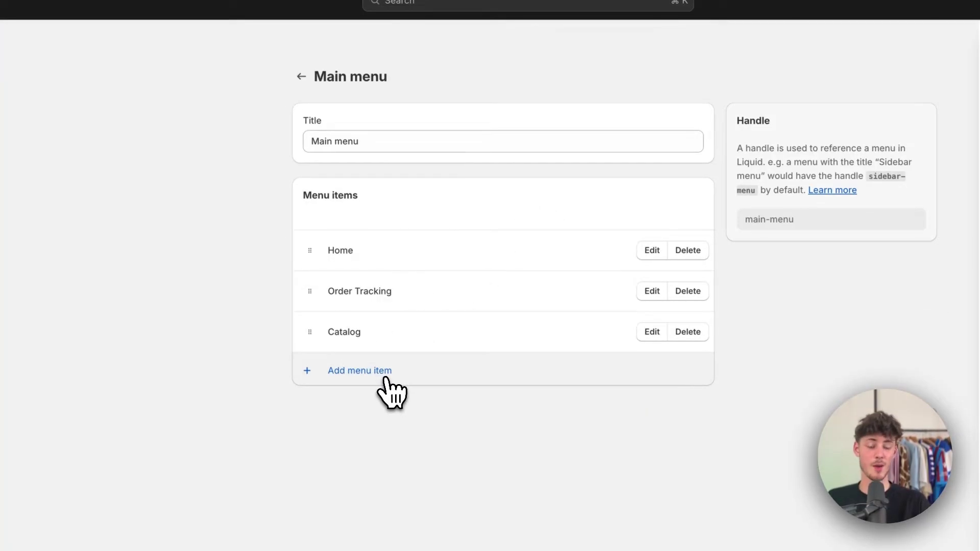
Rename the Catalog menu item to 'Our Products', keeping its All products link
left_click(386, 379)
type("Our Products")
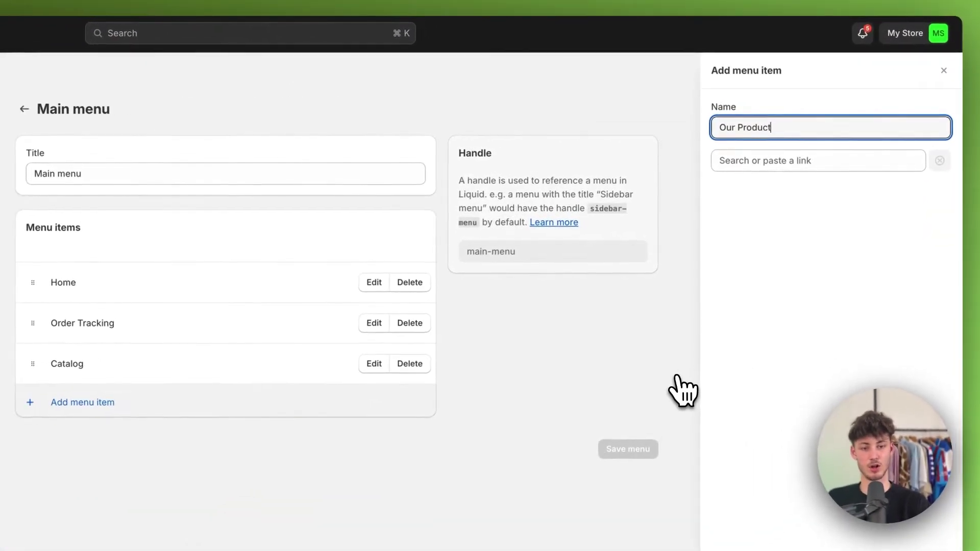
left_click(943, 72)
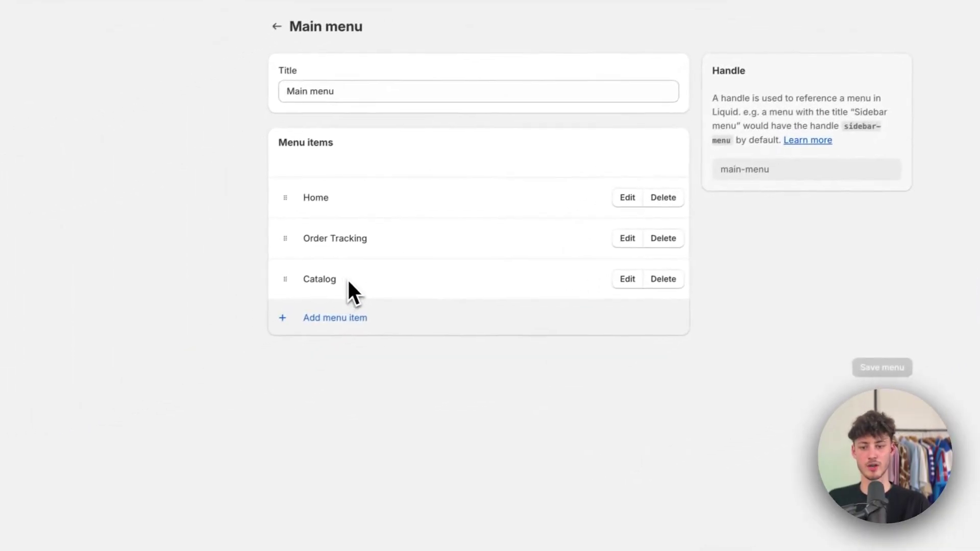
left_click_drag(348, 282, 427, 276)
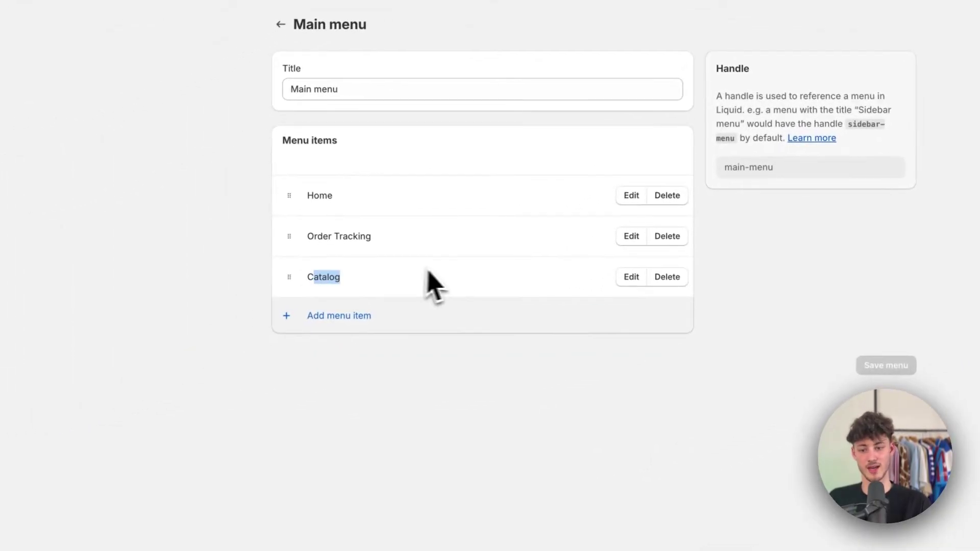
left_click(632, 278)
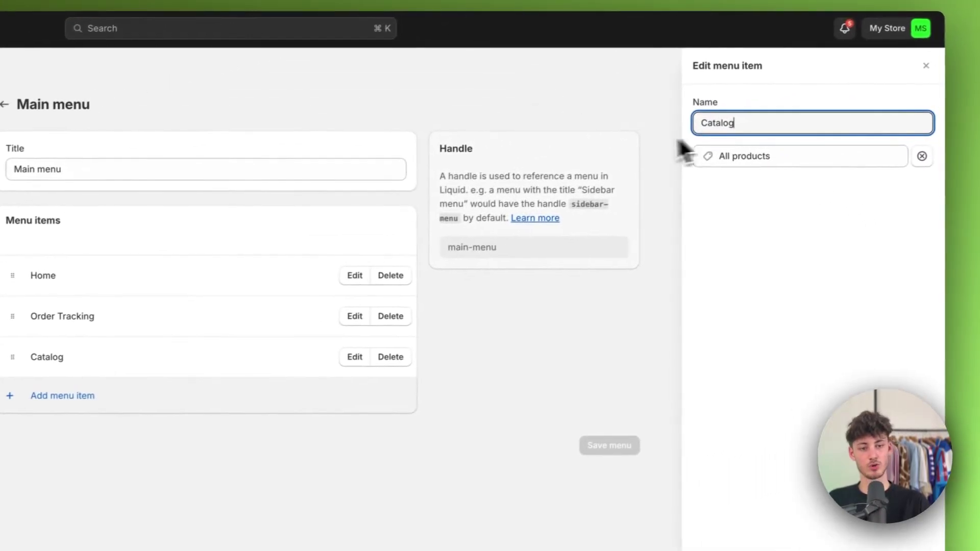
double_click(714, 126)
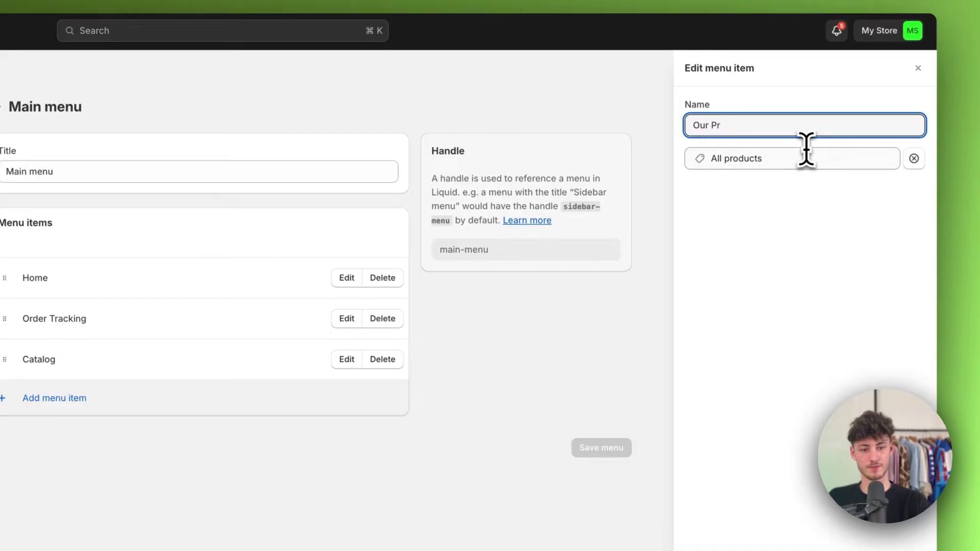
type("Our Products")
left_click(837, 159)
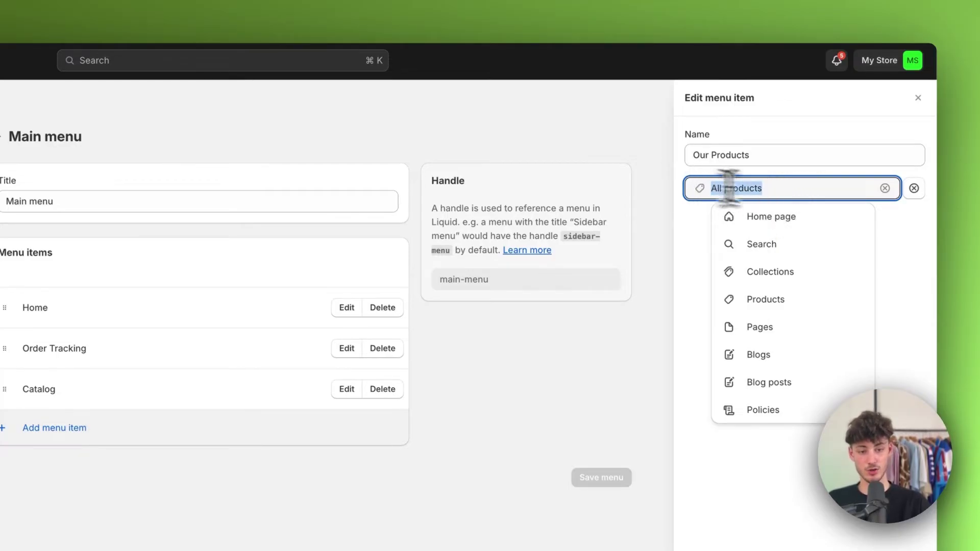
left_click_drag(834, 192, 676, 196)
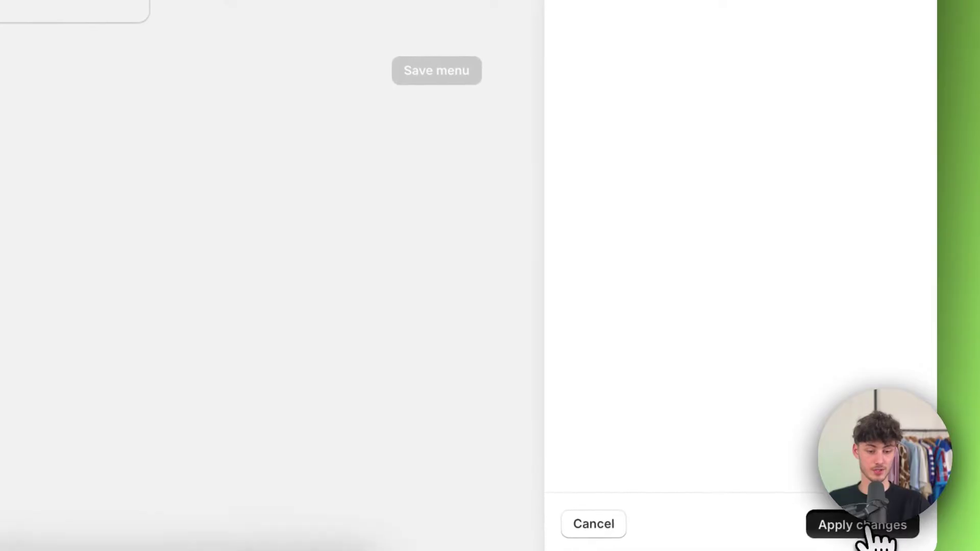
left_click(859, 522)
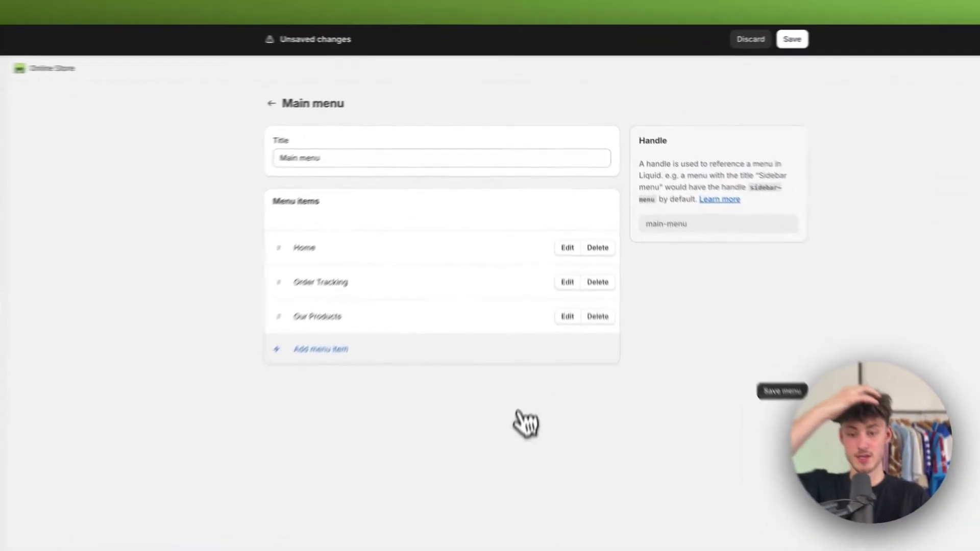
Add a Main menu item linking to the Clothing collection
left_click(340, 350)
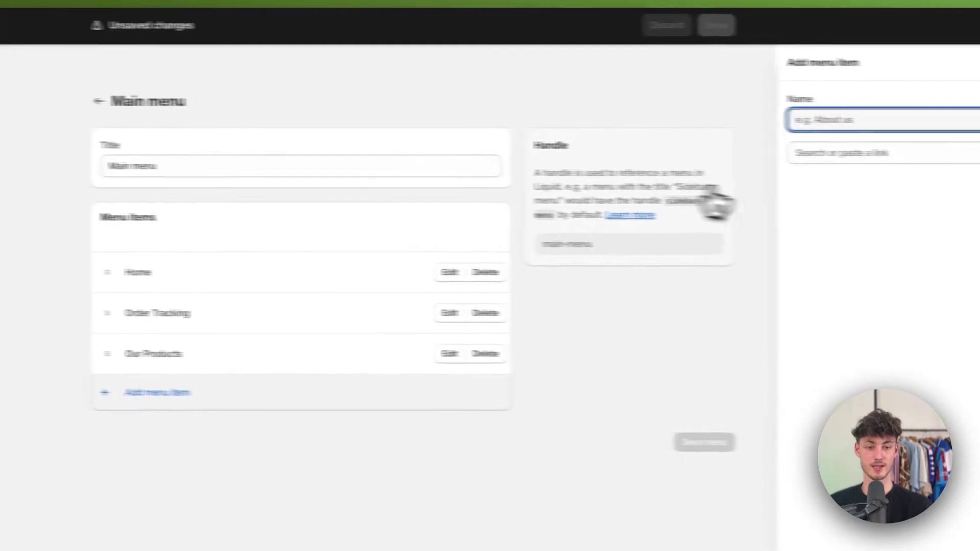
left_click(816, 154)
left_click(847, 119)
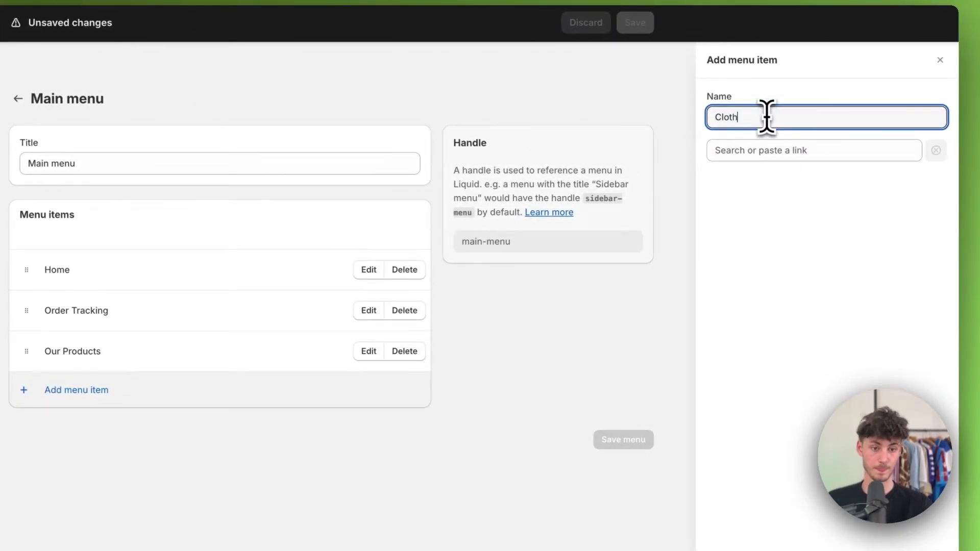
left_click(775, 157)
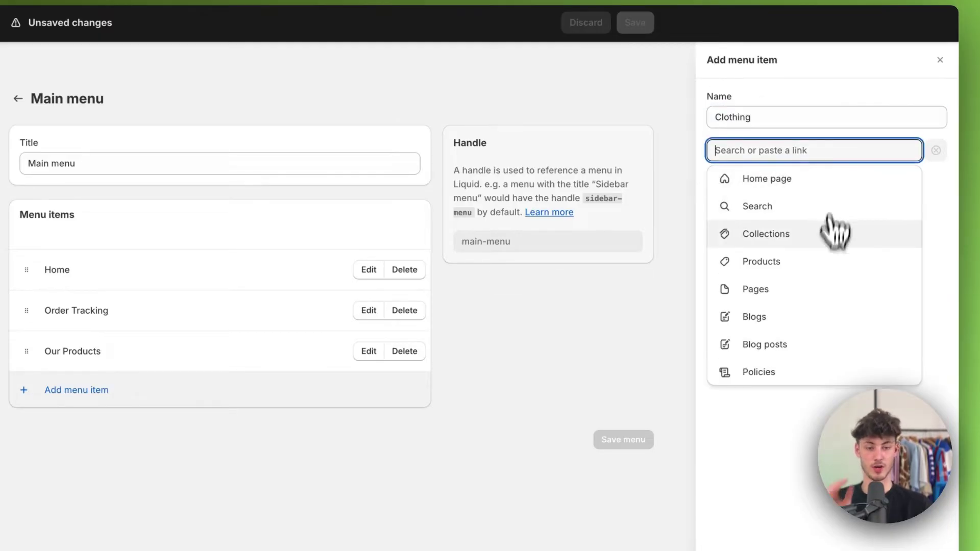
left_click(789, 243)
left_click(759, 234)
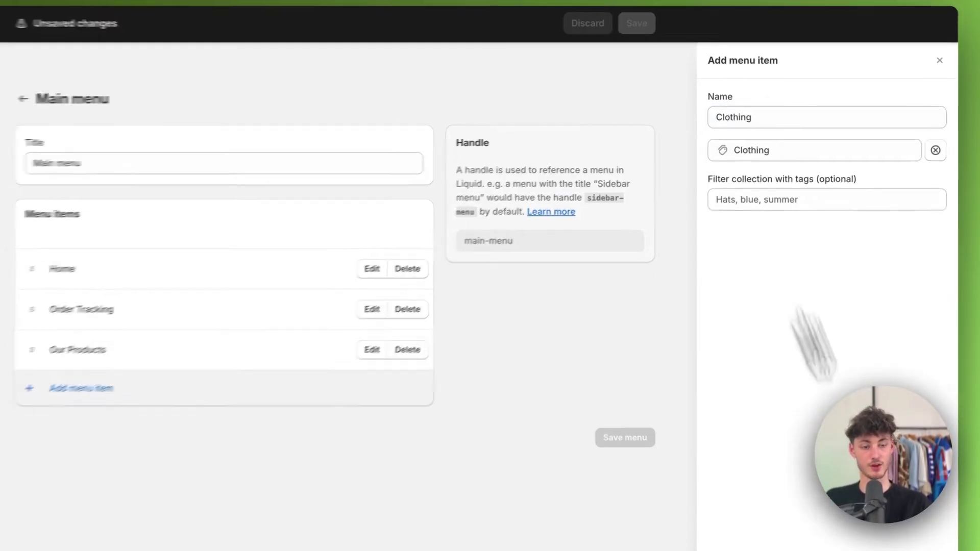
left_click(910, 532)
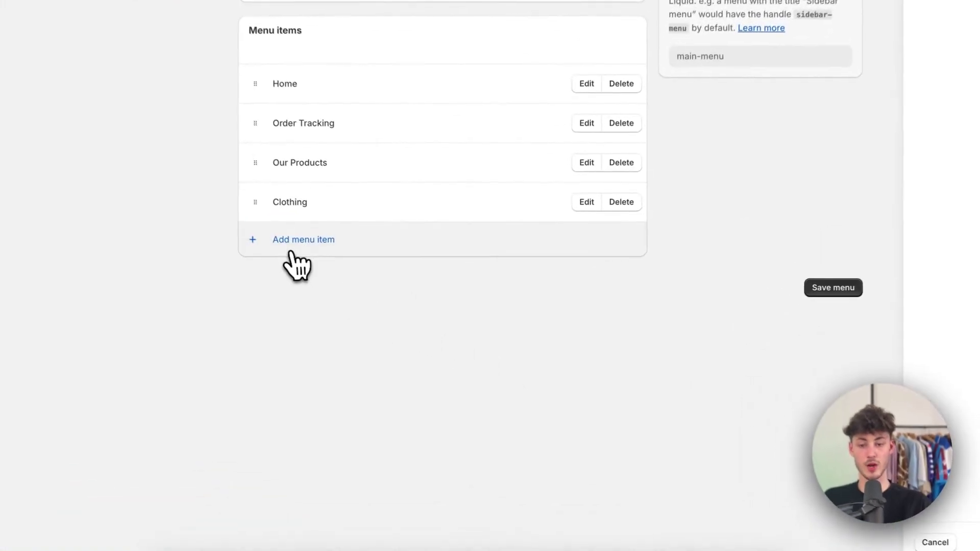
Add Tops and Furniture collection menu items and save the Main menu
left_click(291, 250)
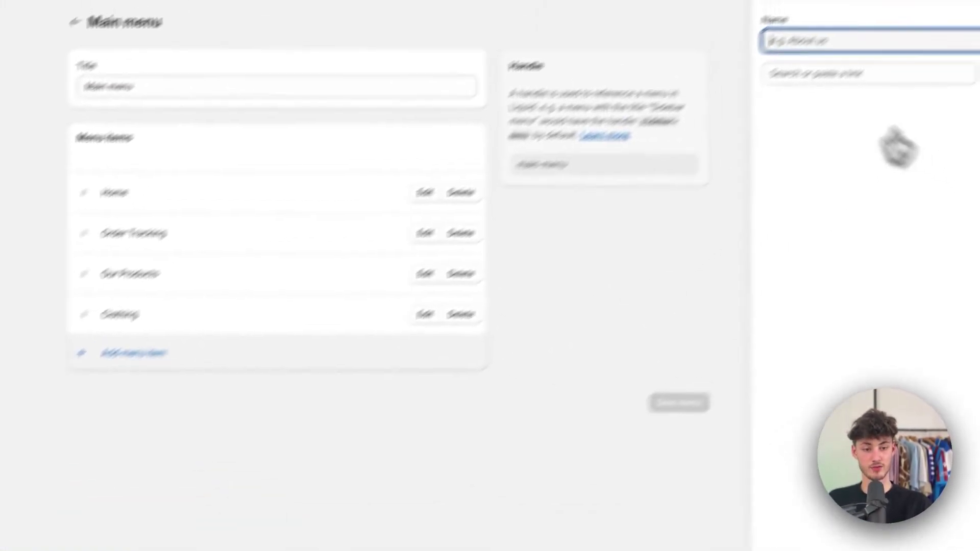
left_click(787, 122)
left_click(755, 206)
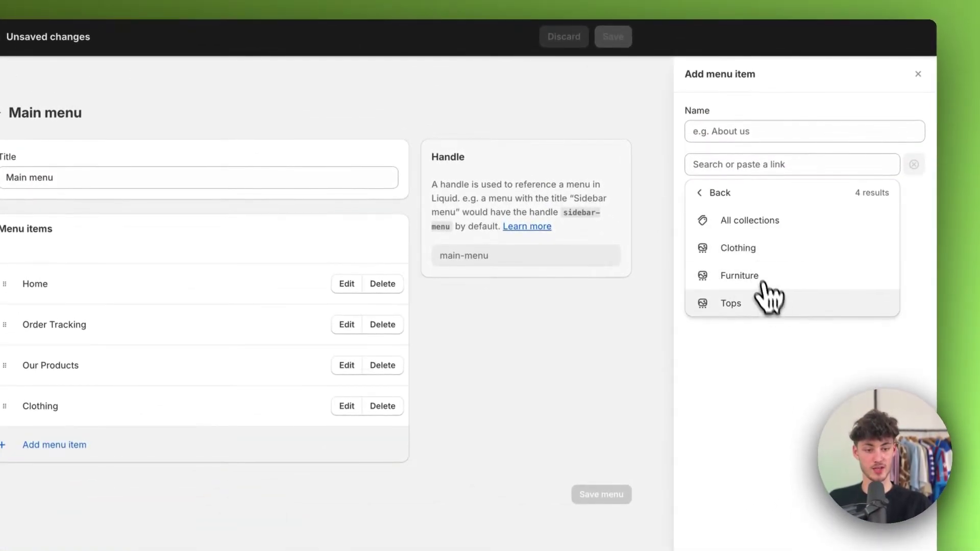
left_click(750, 302)
left_click(916, 531)
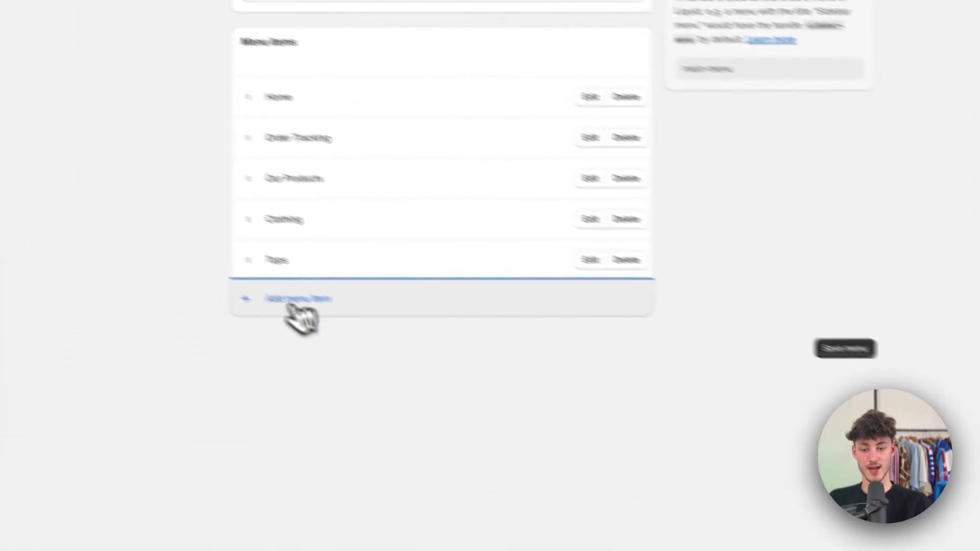
left_click(294, 301)
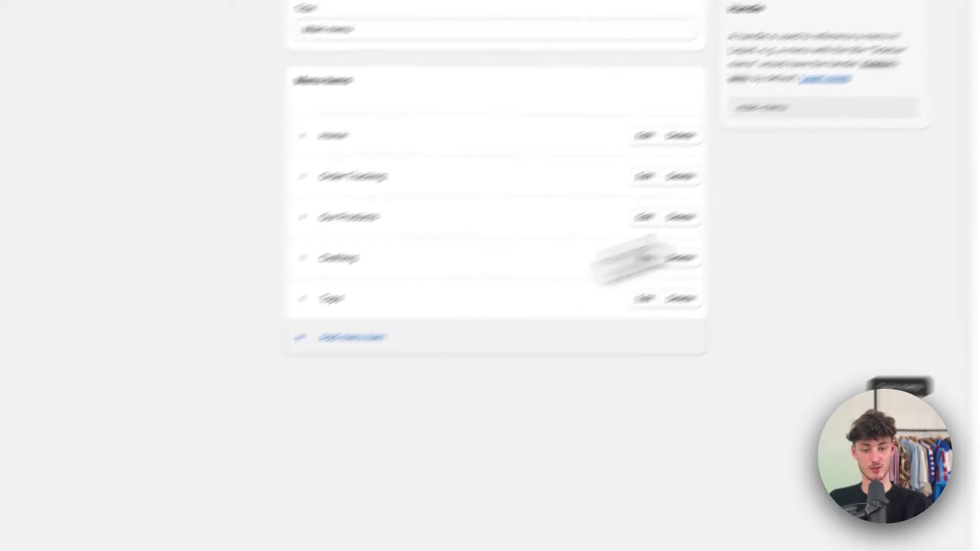
left_click(781, 137)
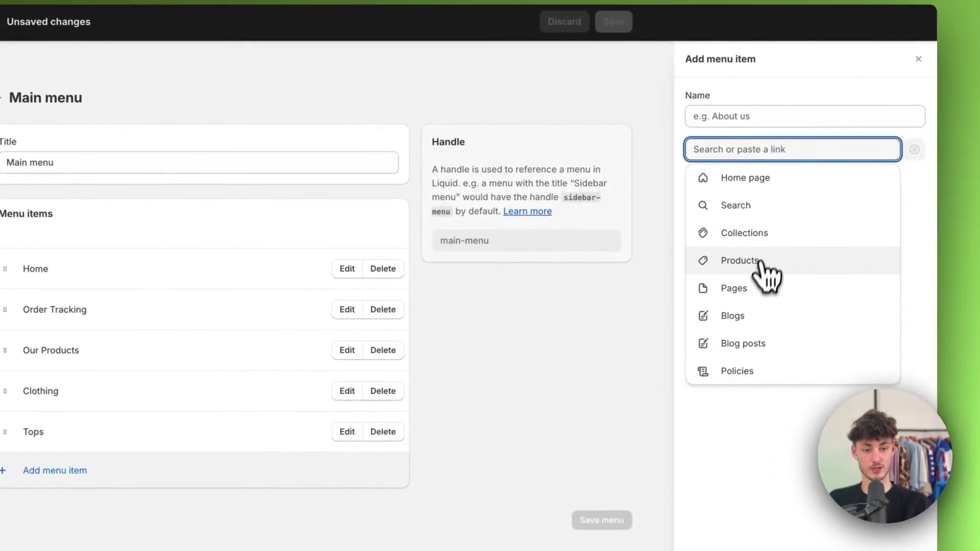
left_click(761, 234)
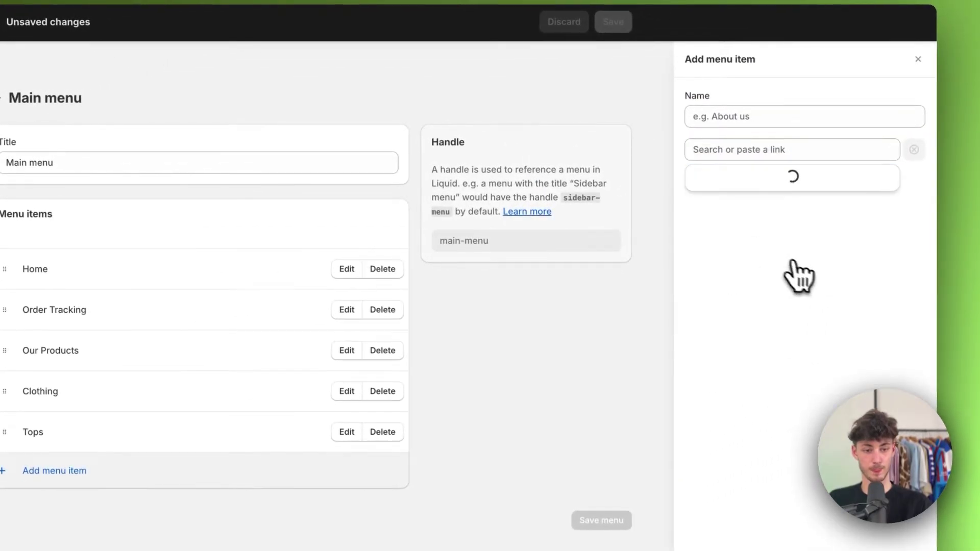
left_click(765, 261)
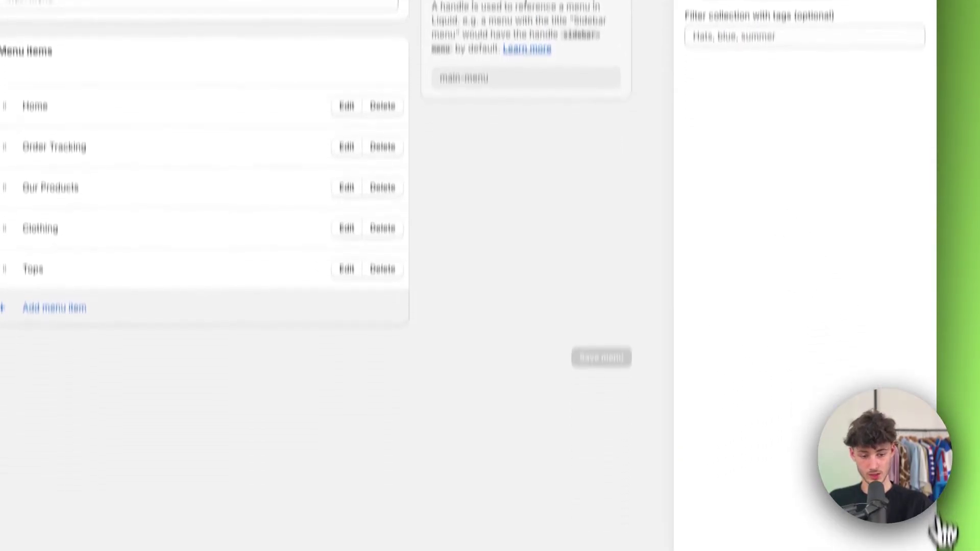
left_click(919, 529)
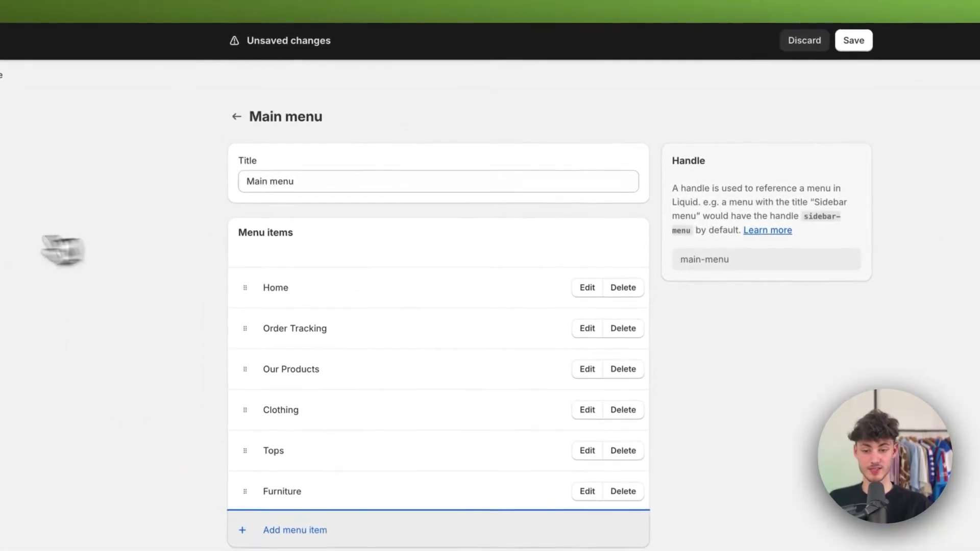
left_click(871, 49)
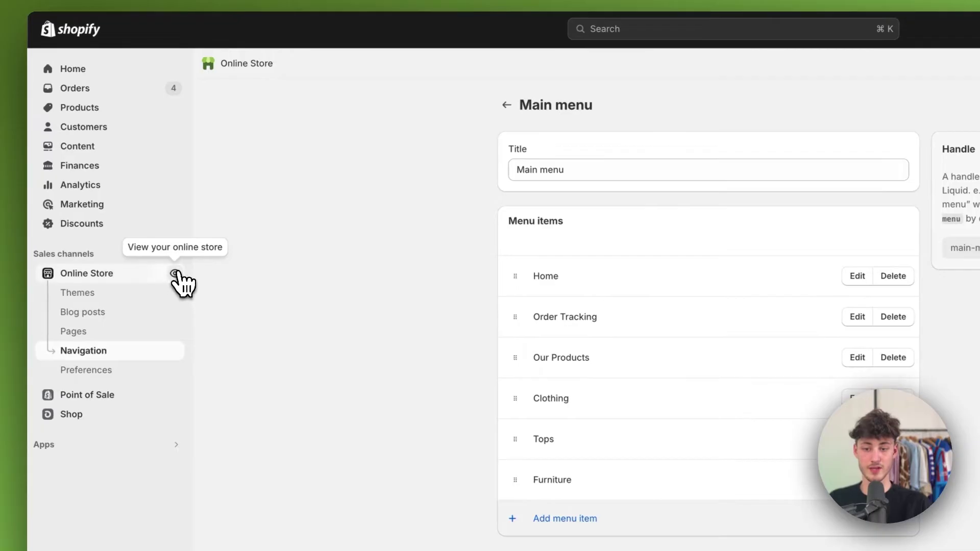
left_click(175, 275)
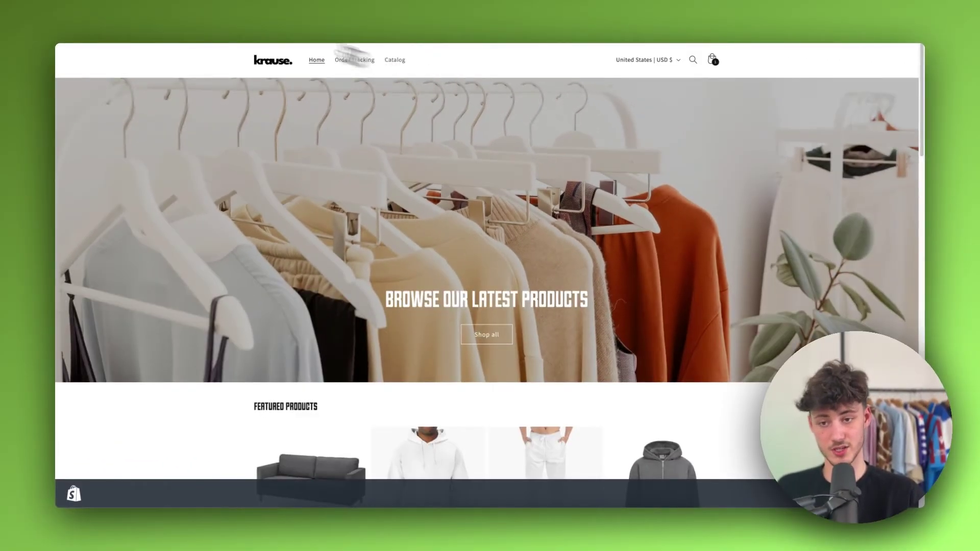
Drag Clothing and Furniture under Our Products, nest Tops under Clothing, and save
left_click(271, 26)
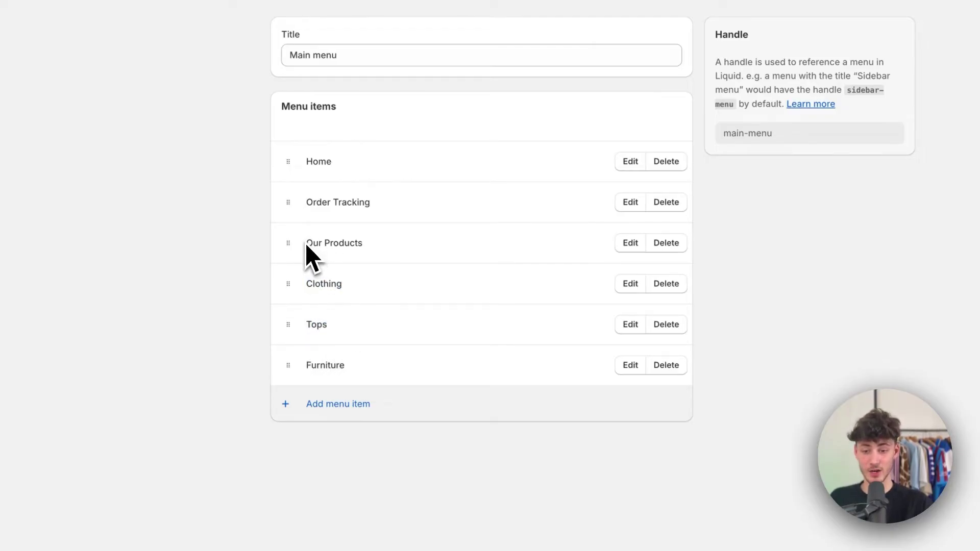
left_click_drag(296, 283, 337, 280)
left_click_drag(287, 361, 294, 326)
left_click_drag(296, 395, 288, 352)
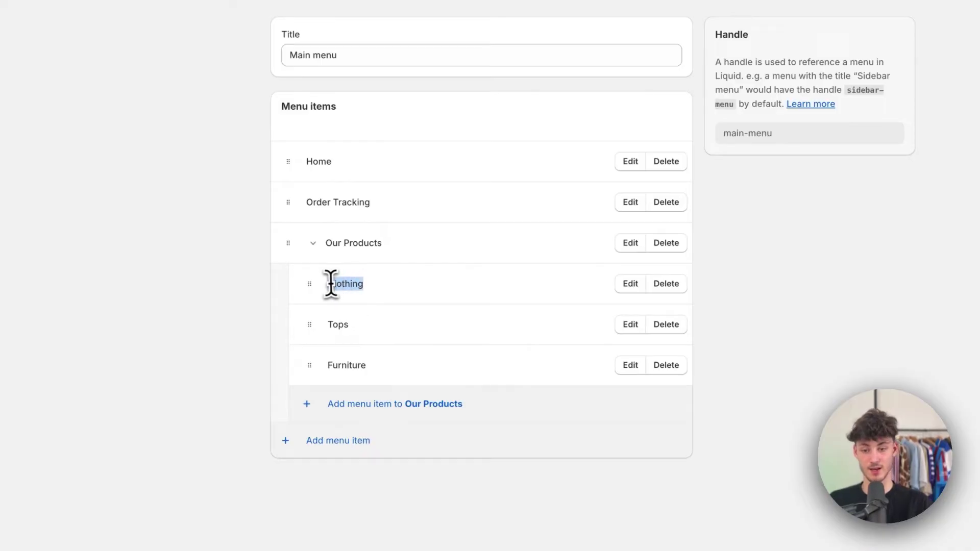
left_click_drag(308, 330, 371, 316)
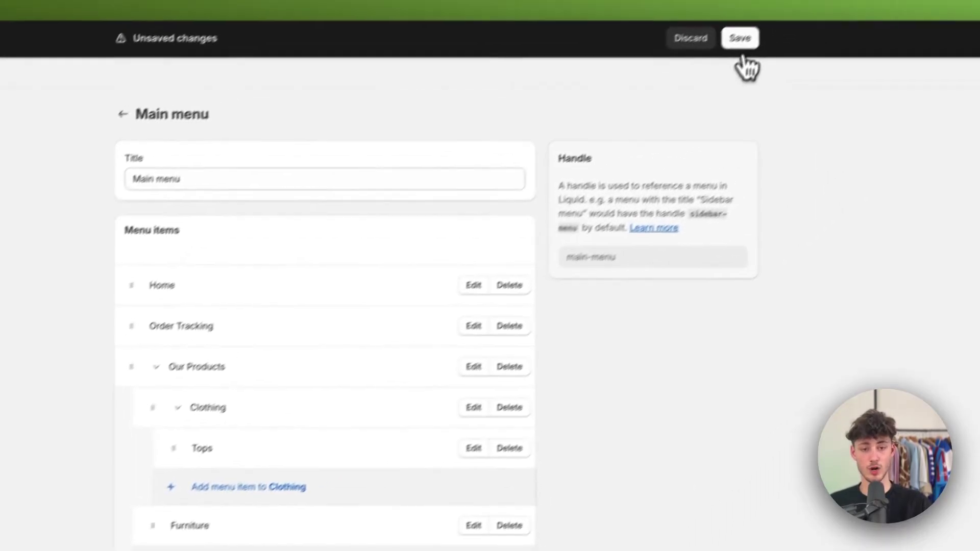
left_click(739, 39)
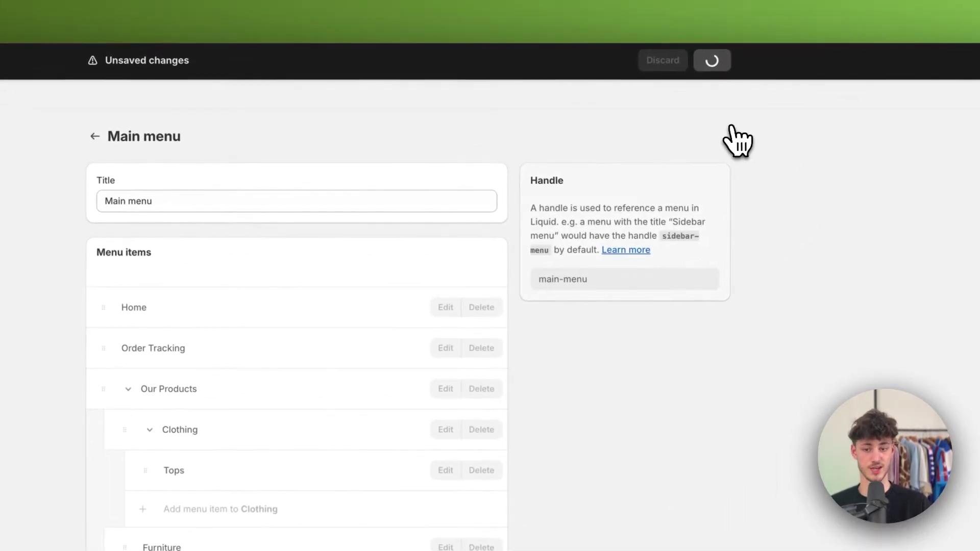
left_click(95, 136)
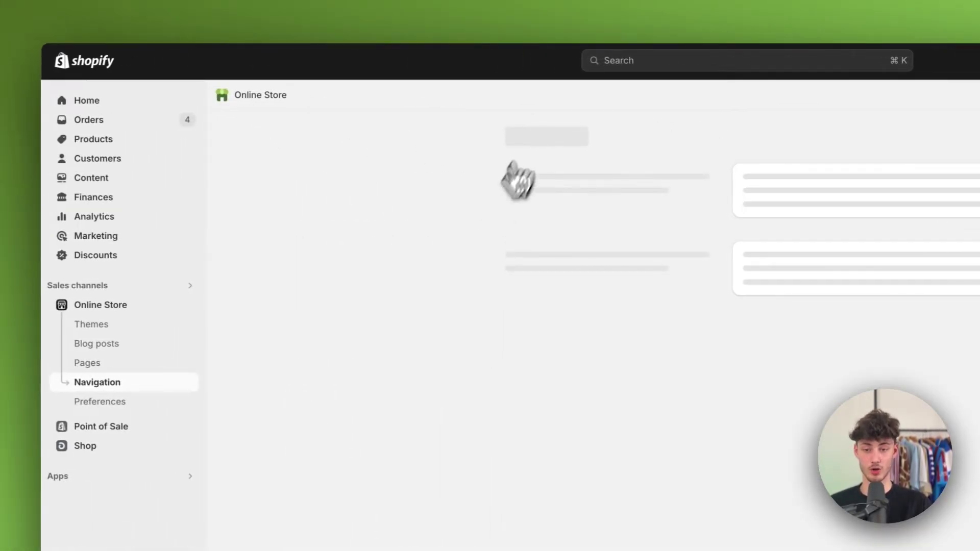
On the storefront, follow Our Products > Clothing > Tops to the Overzised Zipper product
left_click(189, 304)
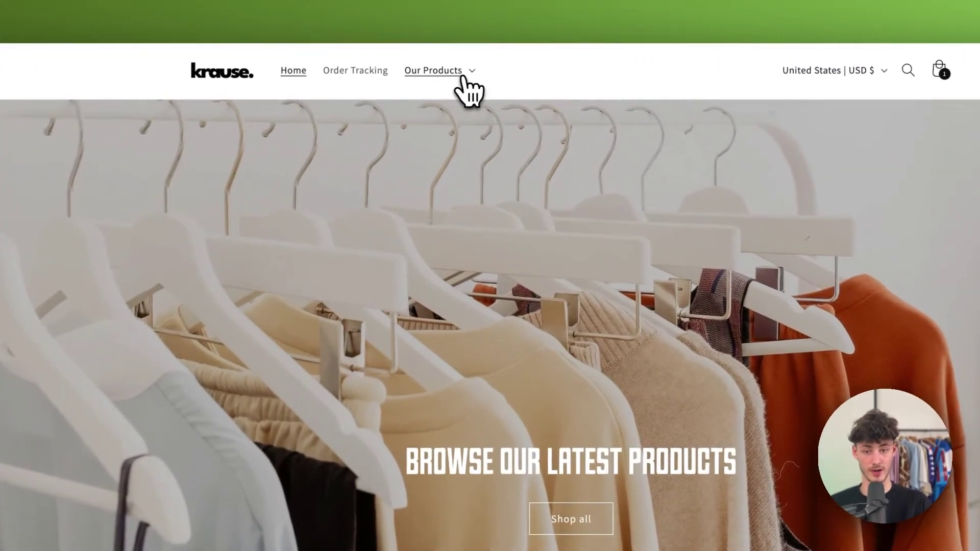
left_click(468, 76)
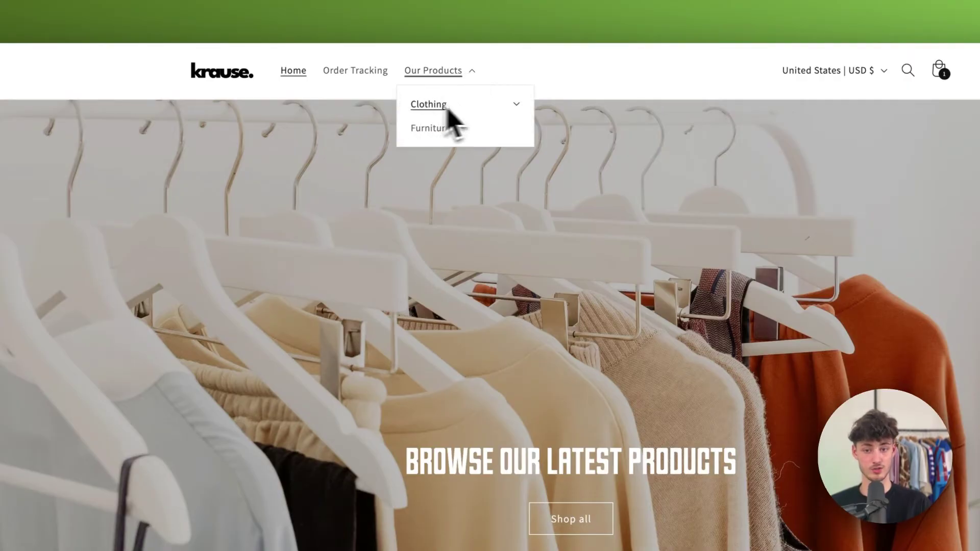
left_click(522, 106)
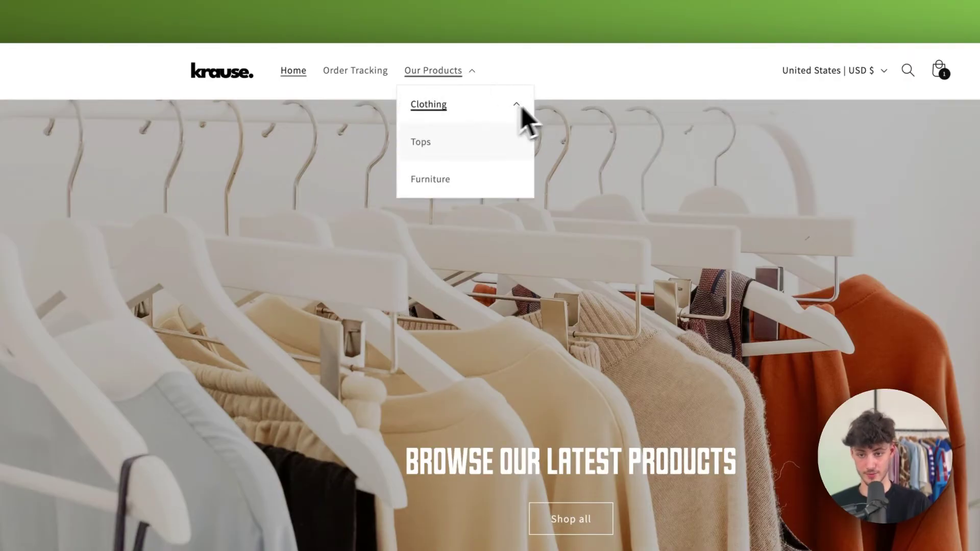
left_click(425, 153)
left_click(324, 258)
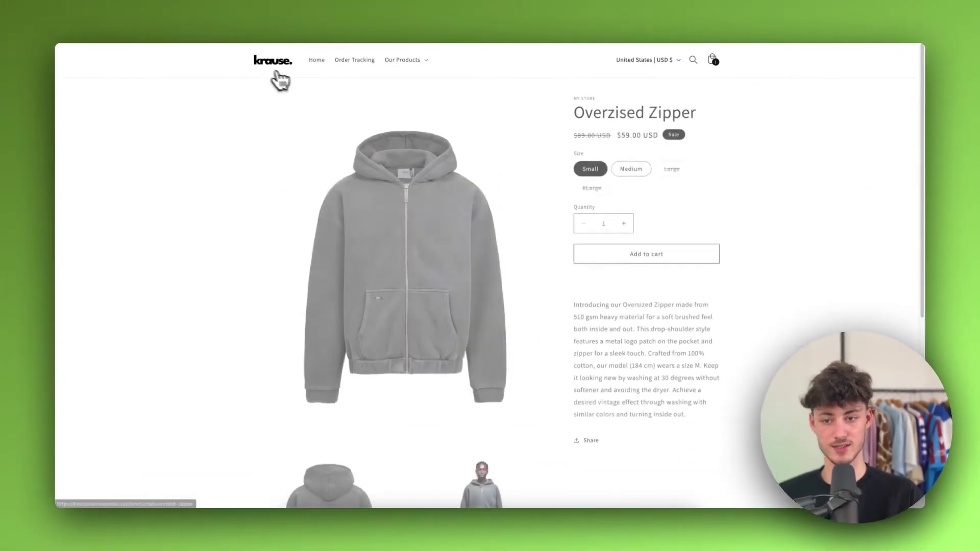
left_click(282, 76)
Check the Furniture link and the Tops path again, then return to the admin Navigation page
left_click(414, 63)
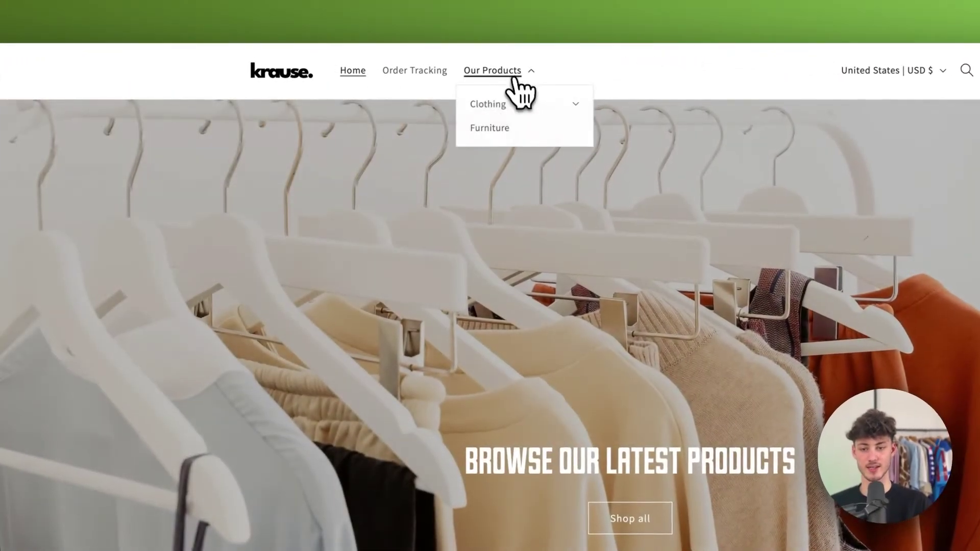
left_click(491, 128)
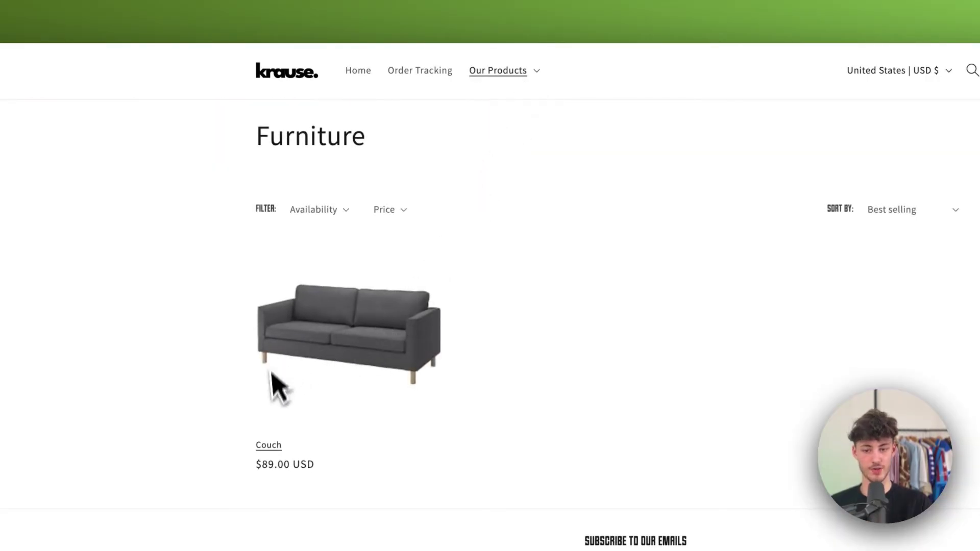
left_click(497, 70)
left_click(504, 107)
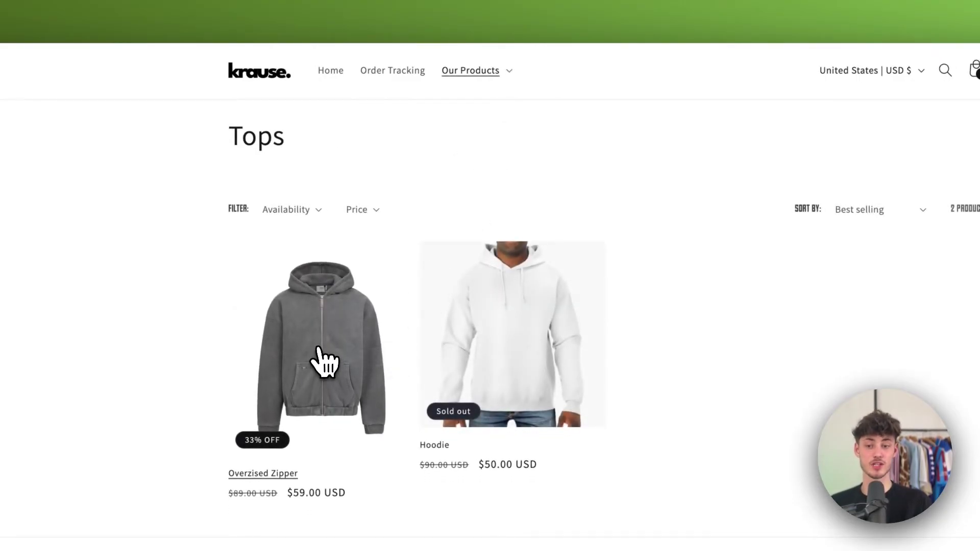
left_click(317, 347)
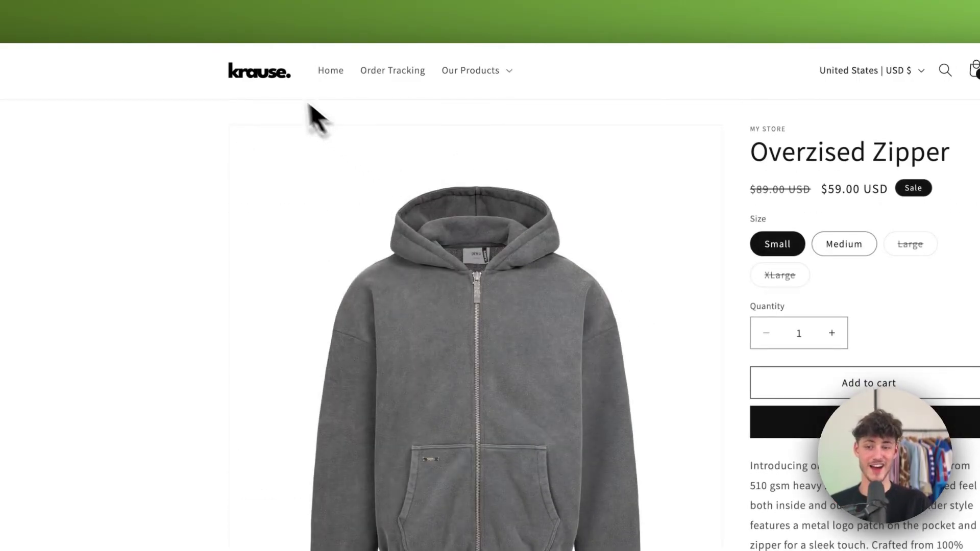
left_click(279, 79)
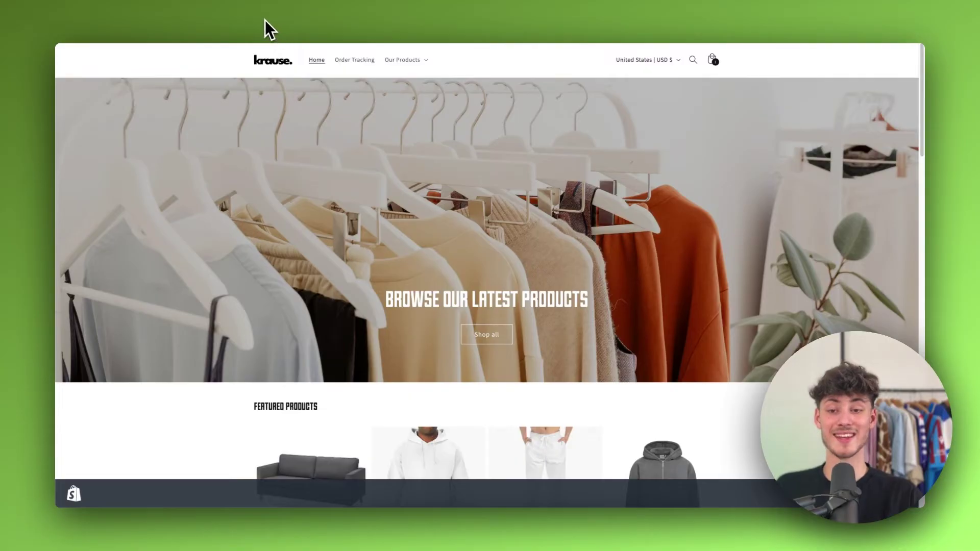
left_click(246, 20)
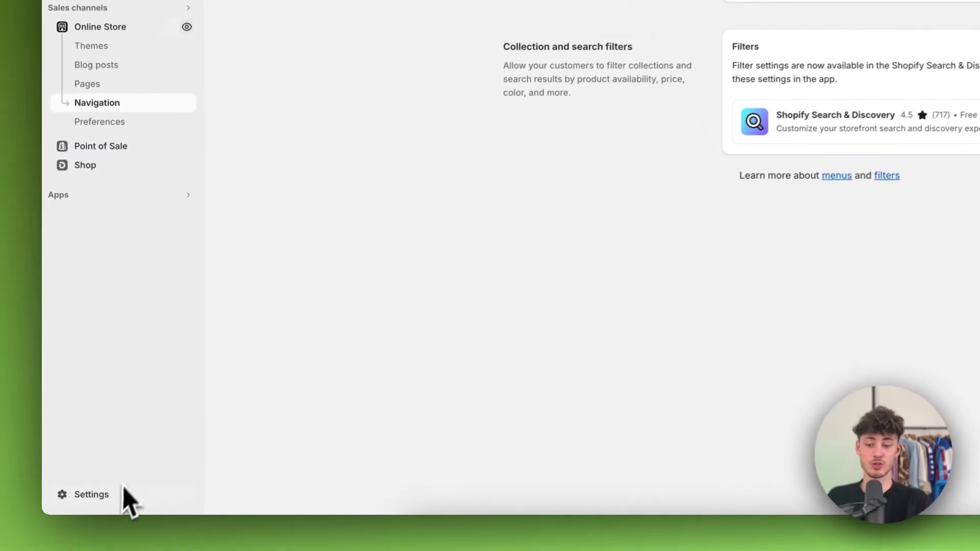
Search the Shopify App Store for 'GemPages'
left_click(97, 497)
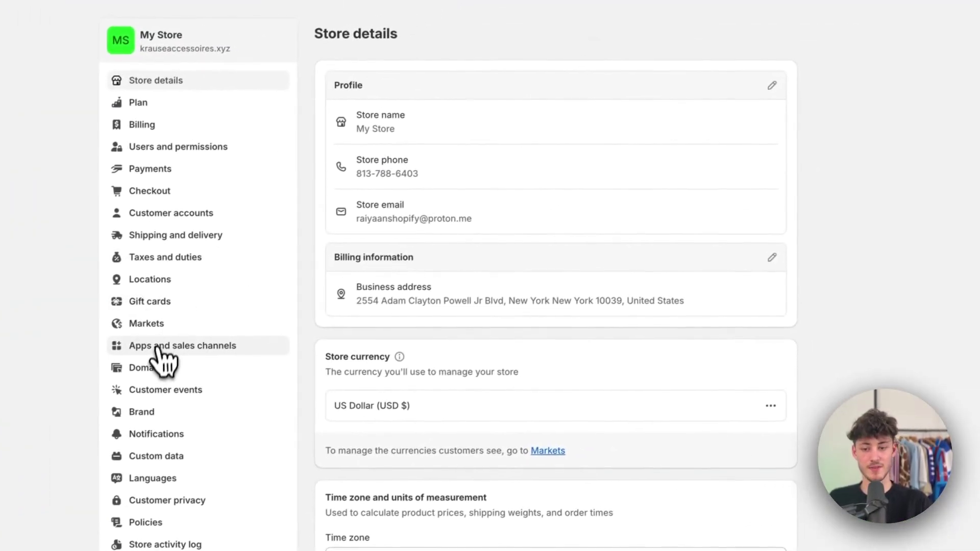
left_click(159, 347)
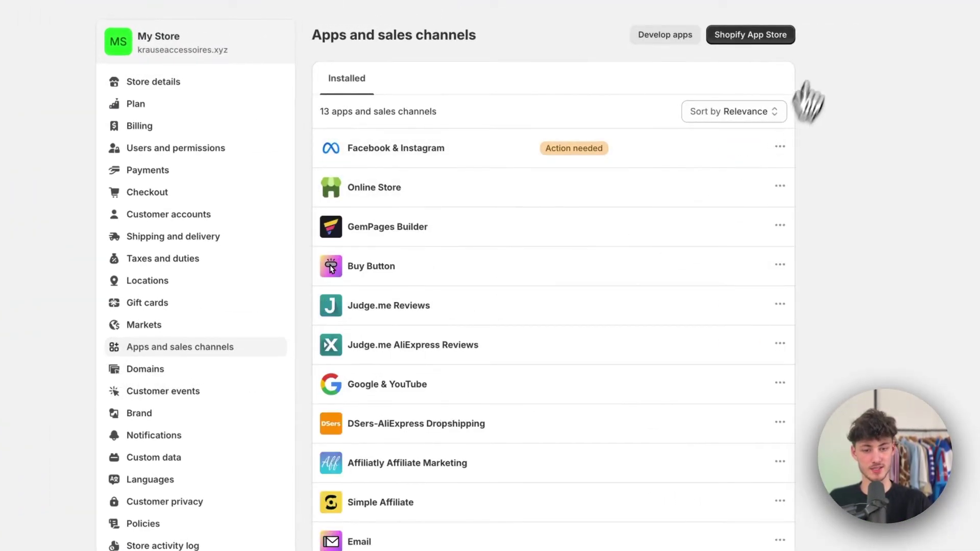
left_click(761, 36)
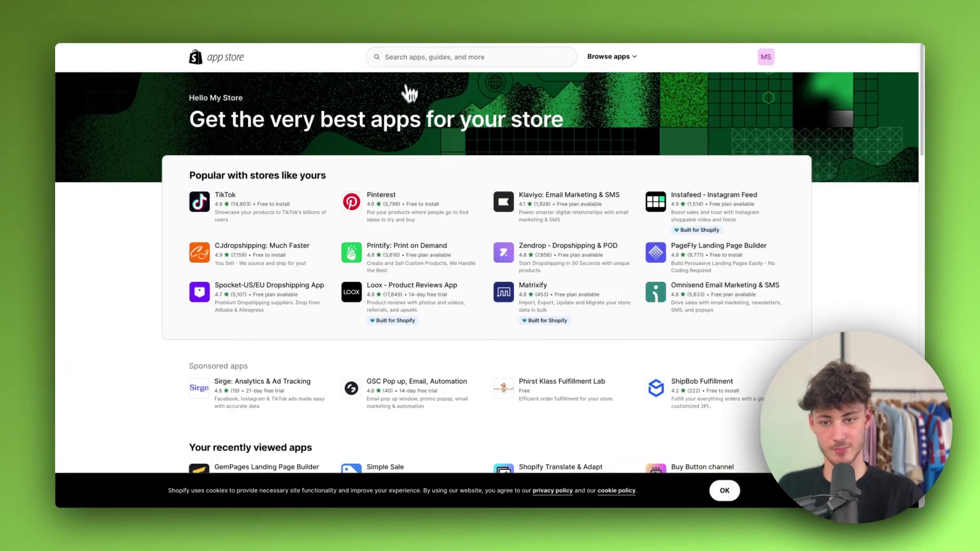
left_click(440, 57)
type("GemPage")
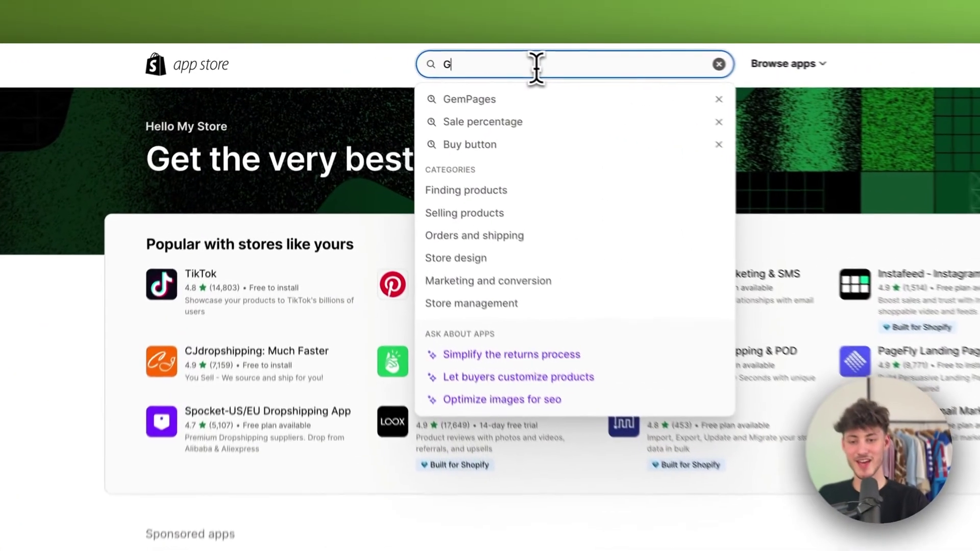
type("s")
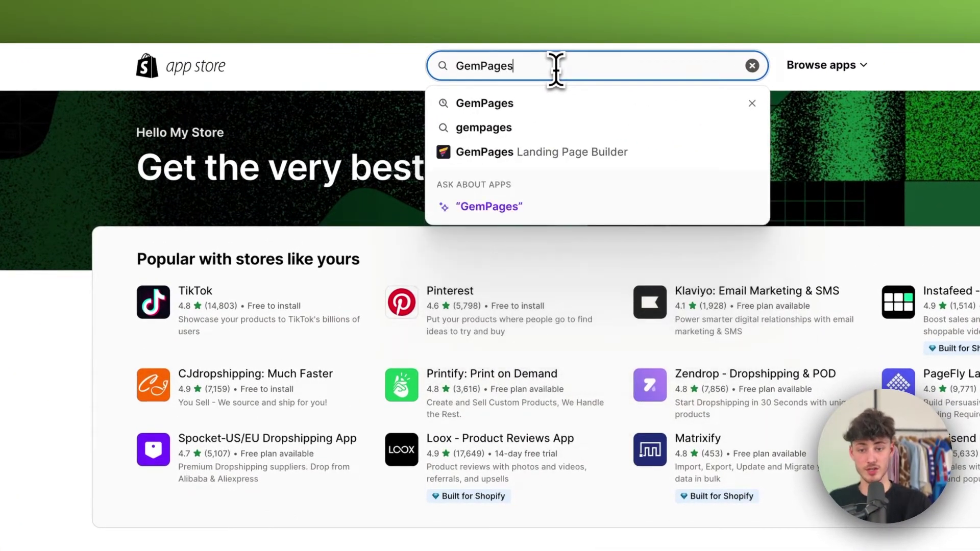
key("Return")
Open the GemPages Landing Page Builder listing and launch the app
left_click(262, 221)
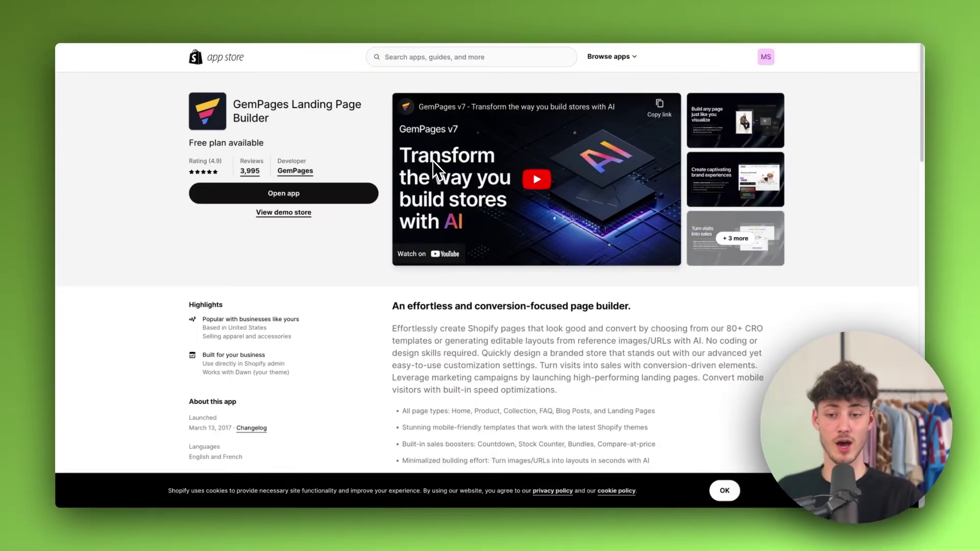
left_click_drag(233, 104, 266, 118)
left_click(375, 148)
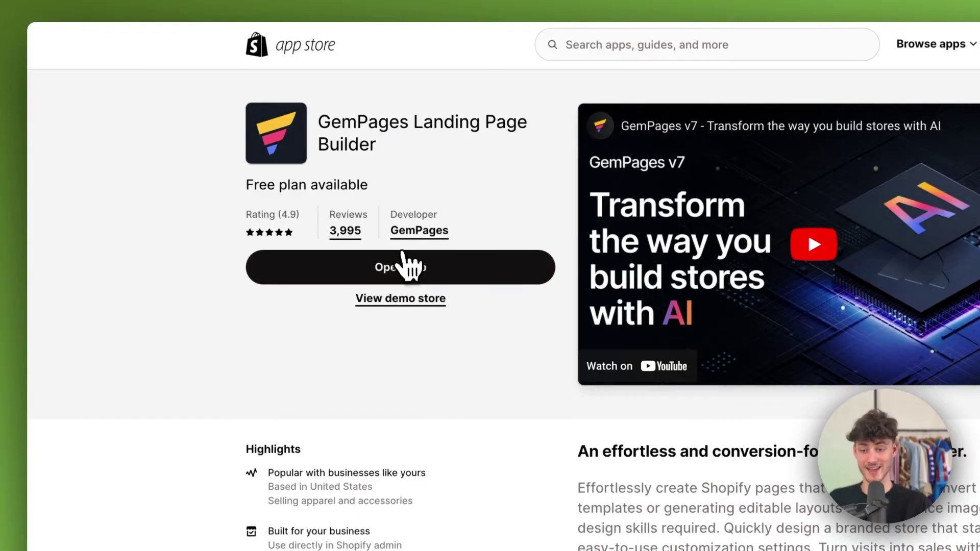
left_click(401, 254)
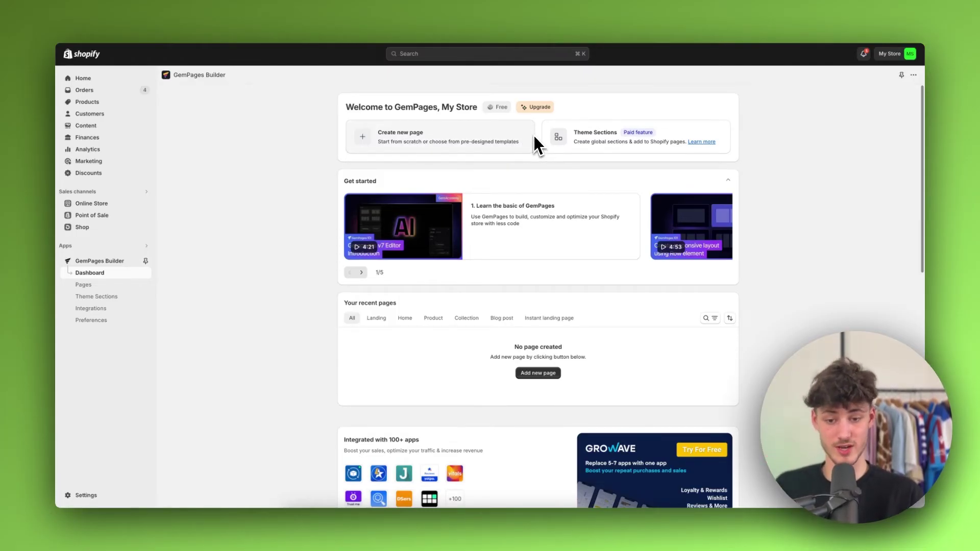
Start creating a new page from the GemPages Builder dashboard
scroll(783, 234, "down", 7)
scroll(783, 233, "up", 7)
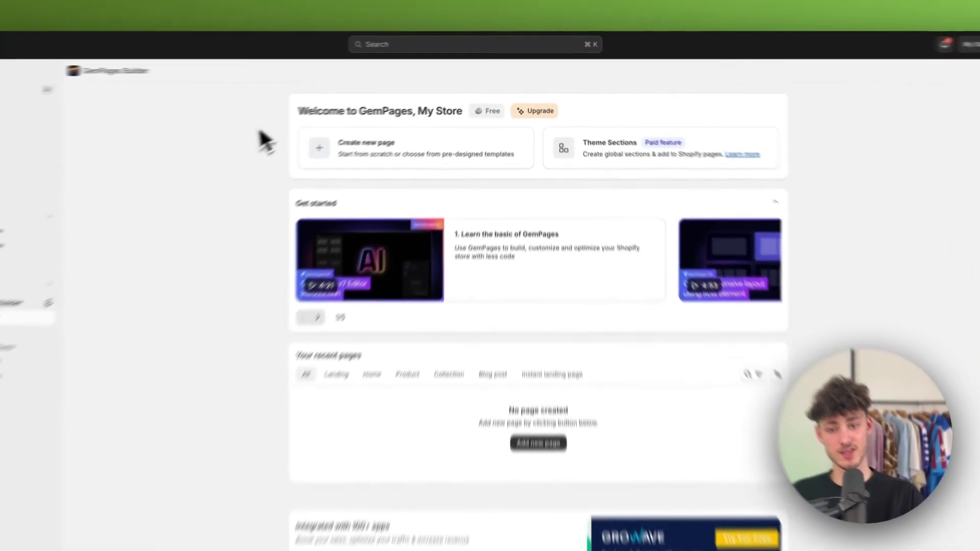
left_click_drag(345, 107, 427, 105)
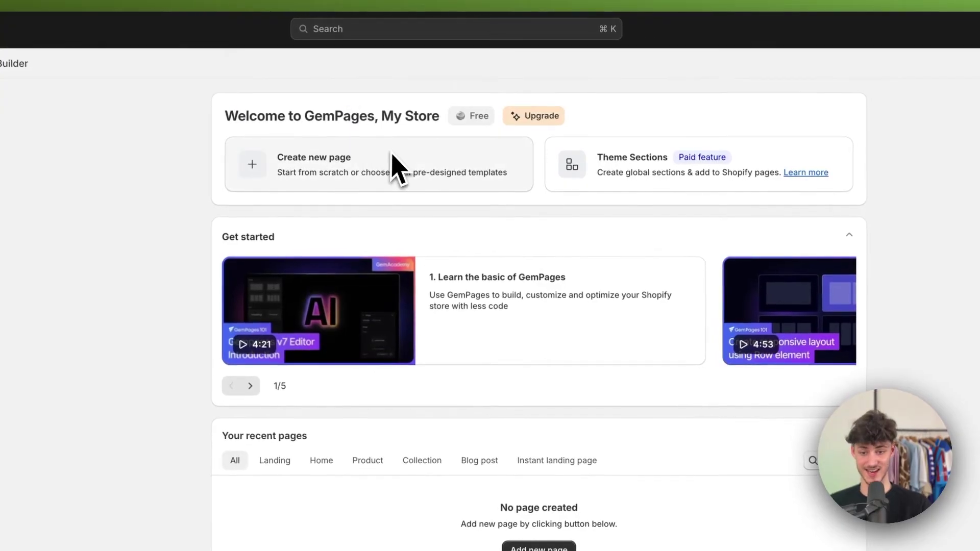
left_click(338, 184)
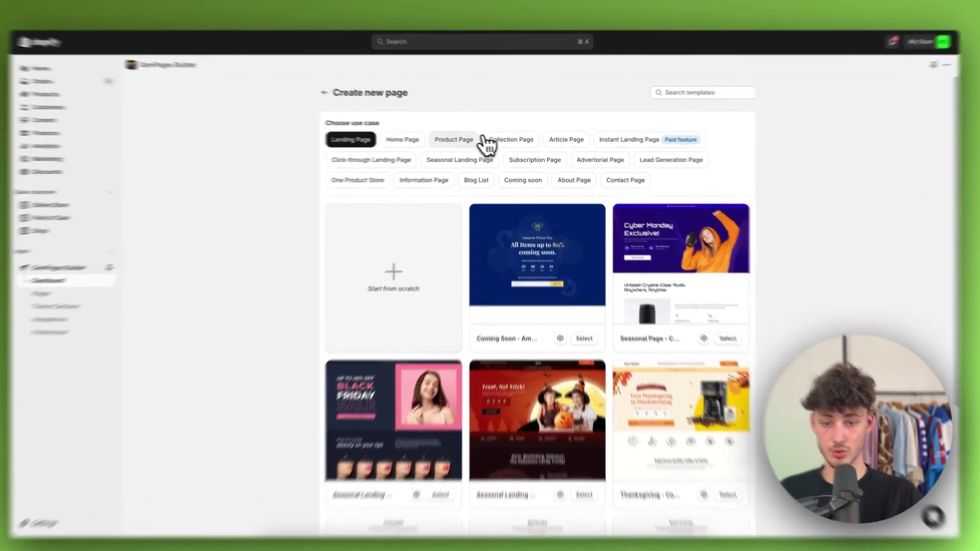
Browse templates for product, collection, blog list, coming soon, about, contact and landing pages
left_click(480, 145)
left_click(534, 146)
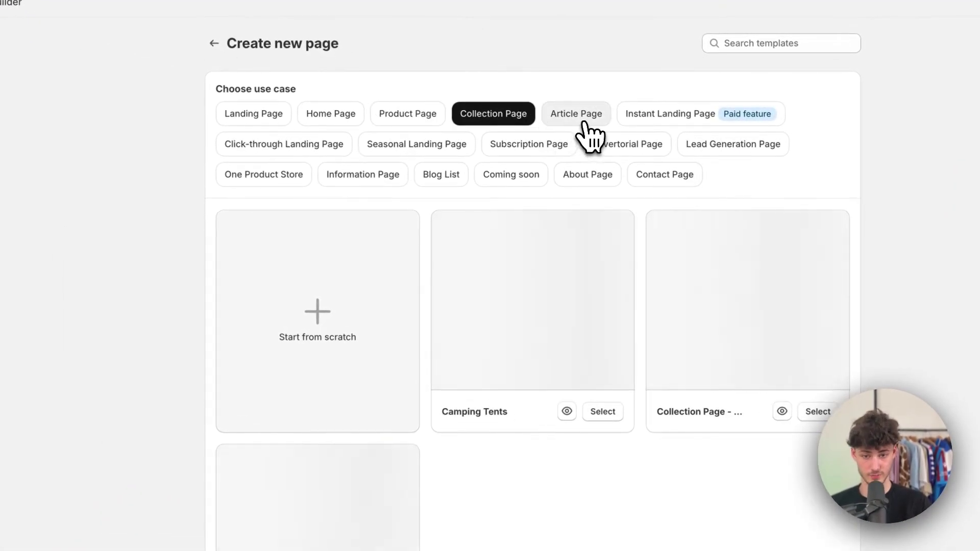
left_click(438, 177)
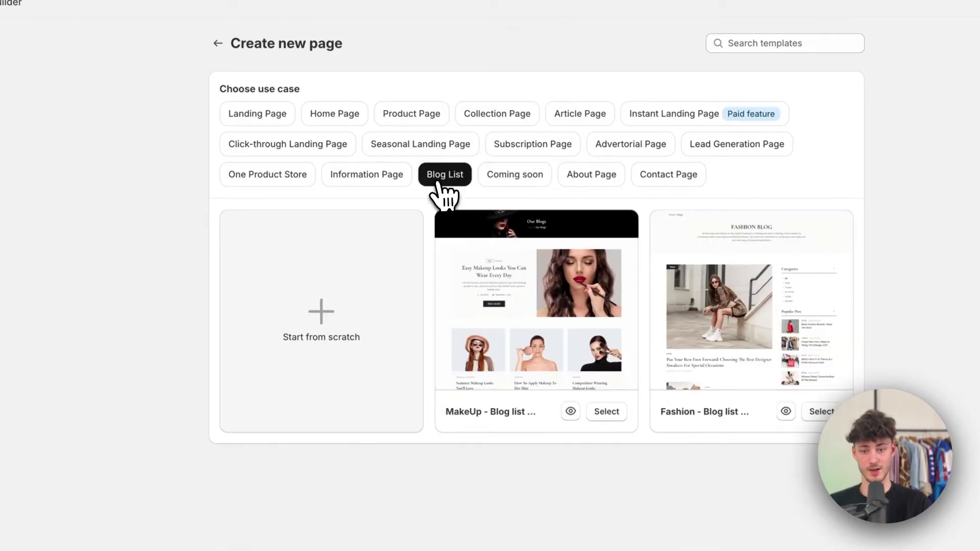
left_click(490, 182)
left_click(587, 177)
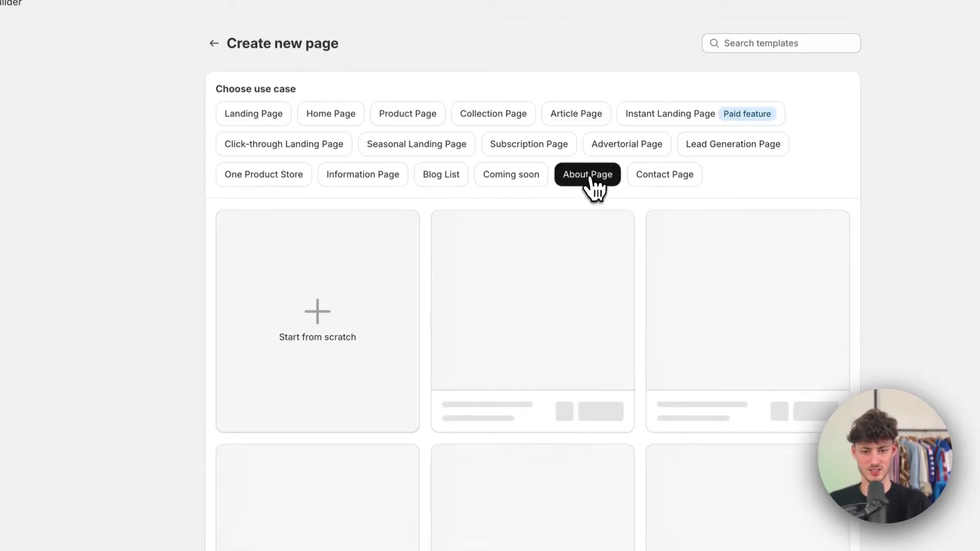
left_click(658, 180)
left_click(303, 154)
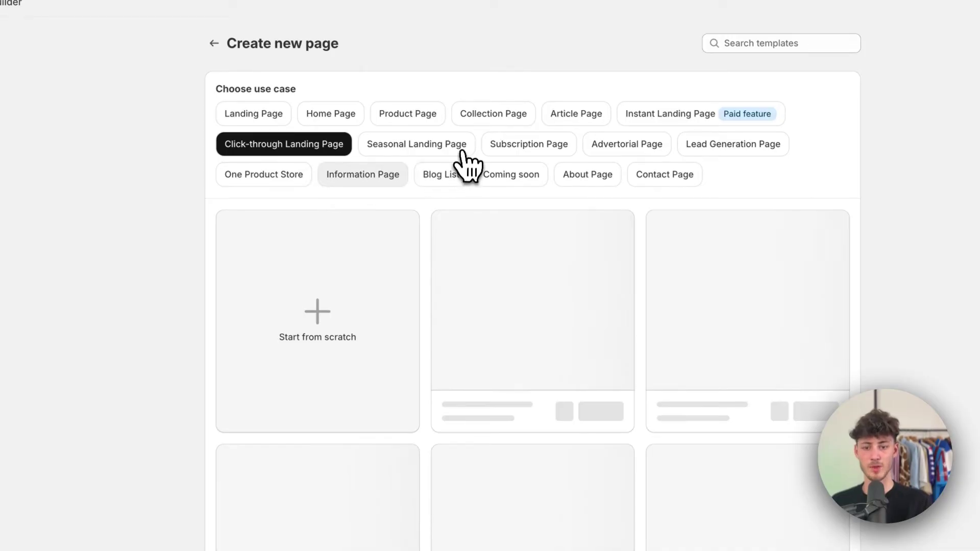
left_click(480, 115)
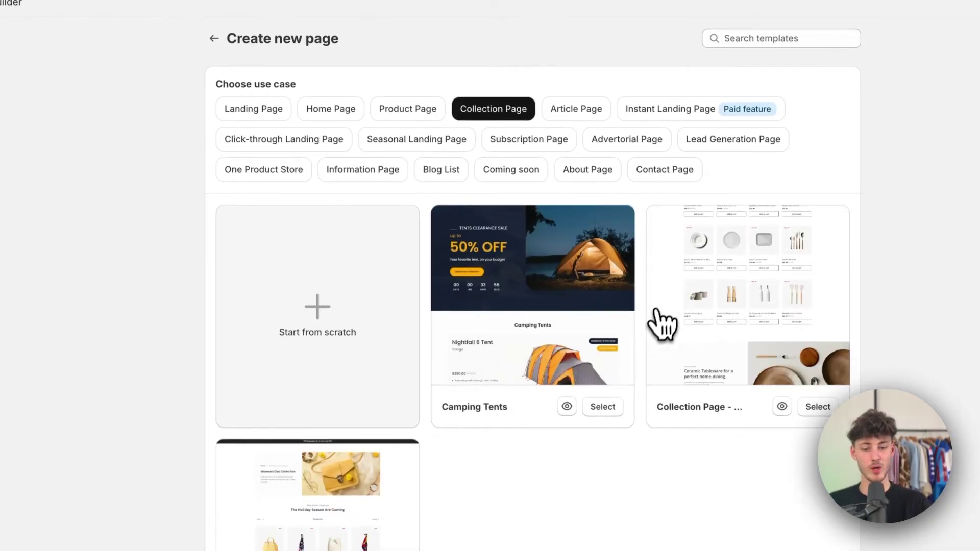
Preview the Camping Tents and Kitchenware collection templates, then close the preview
scroll(660, 322, "down", 4)
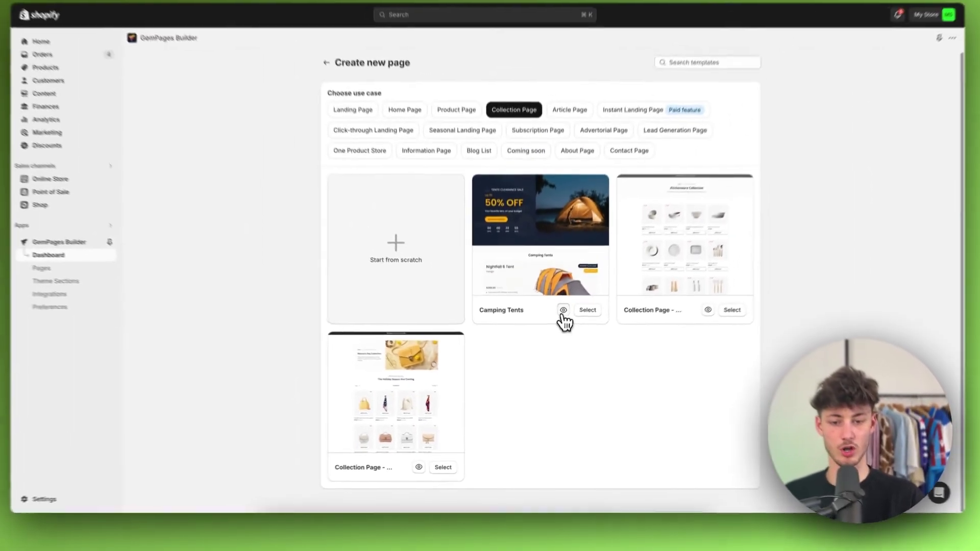
left_click(587, 241)
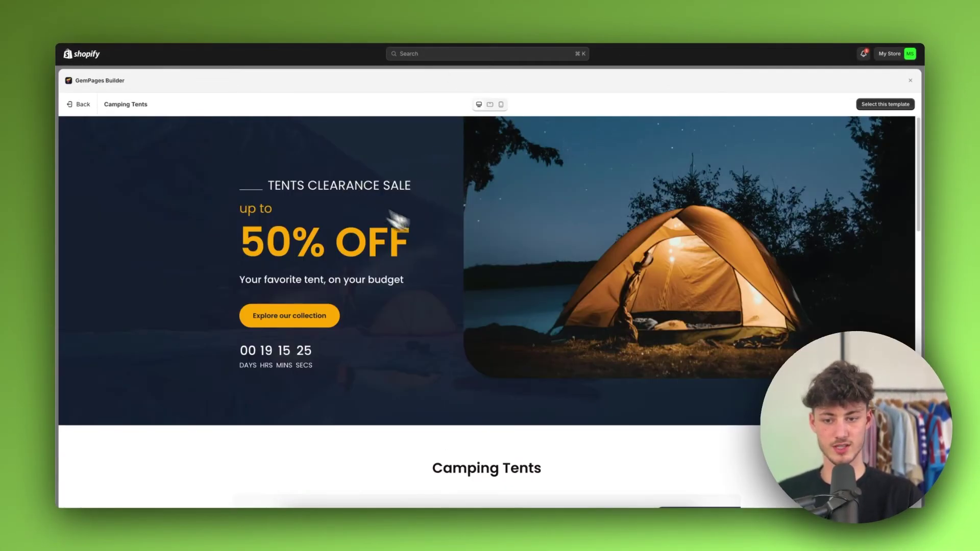
scroll(525, 230, "down", 8)
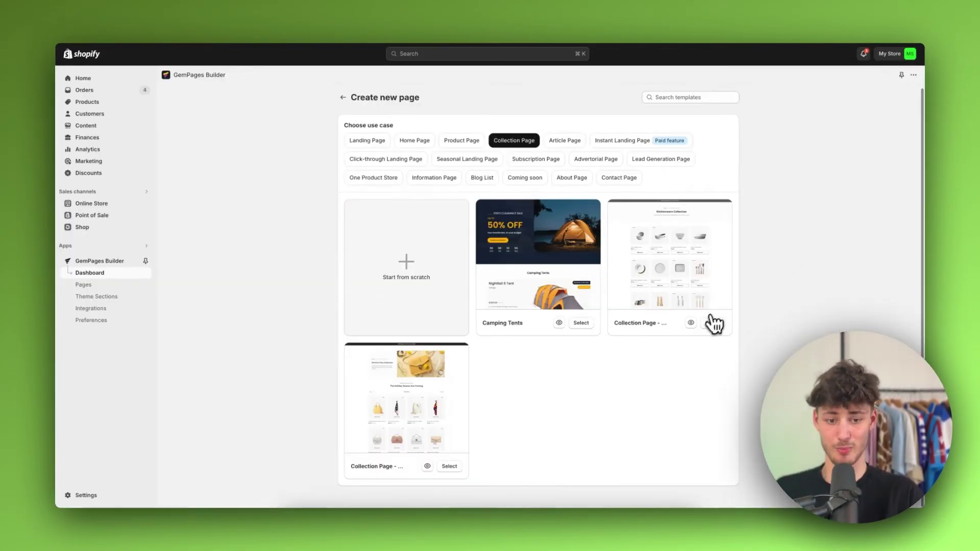
left_click(690, 323)
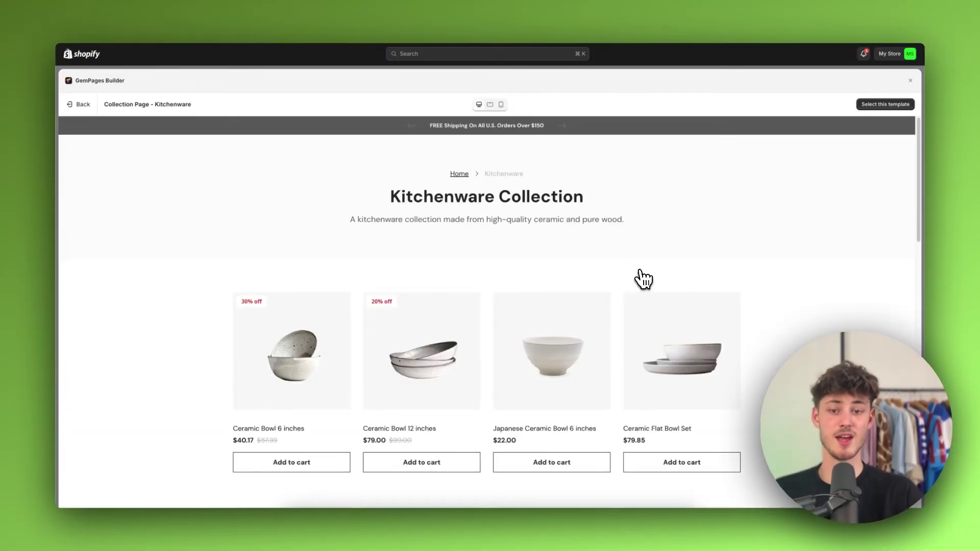
scroll(643, 278, "down", 15)
scroll(394, 255, "up", 10)
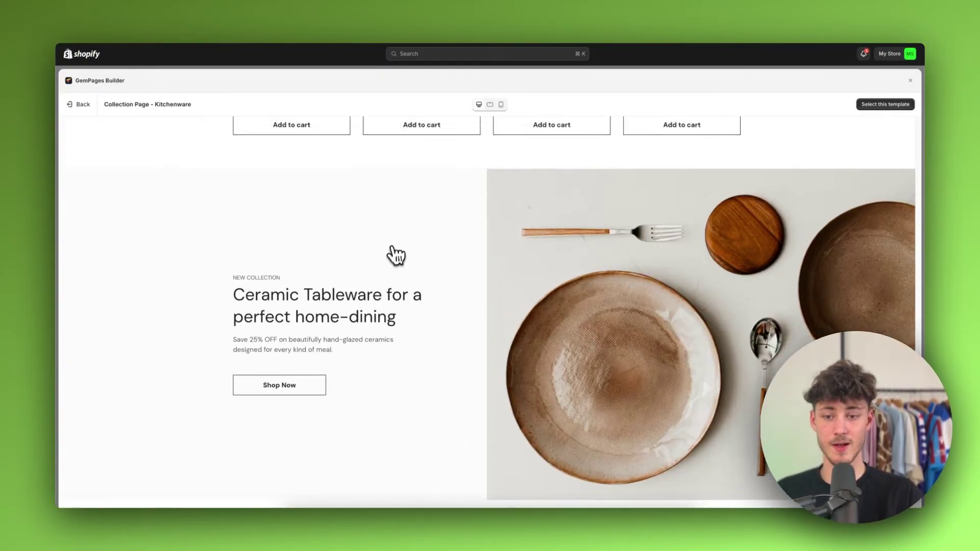
scroll(789, 292, "down", 10)
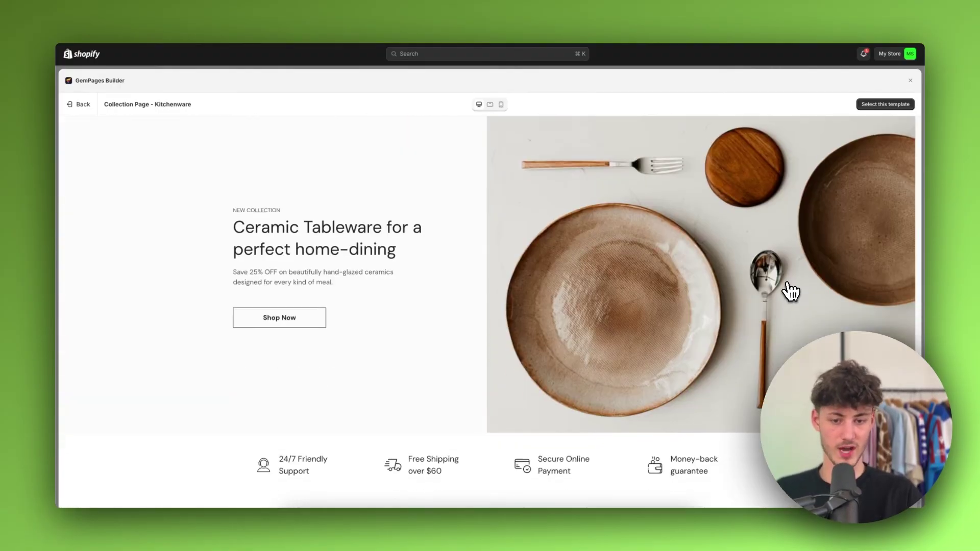
scroll(787, 291, "up", 10)
scroll(490, 306, "up", 3)
scroll(665, 282, "down", 10)
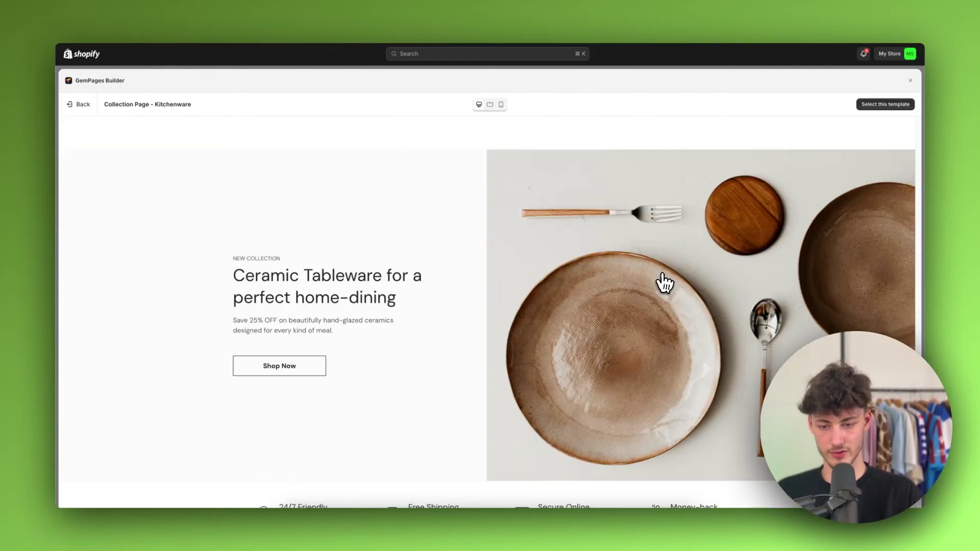
scroll(617, 253, "up", 10)
left_click(910, 81)
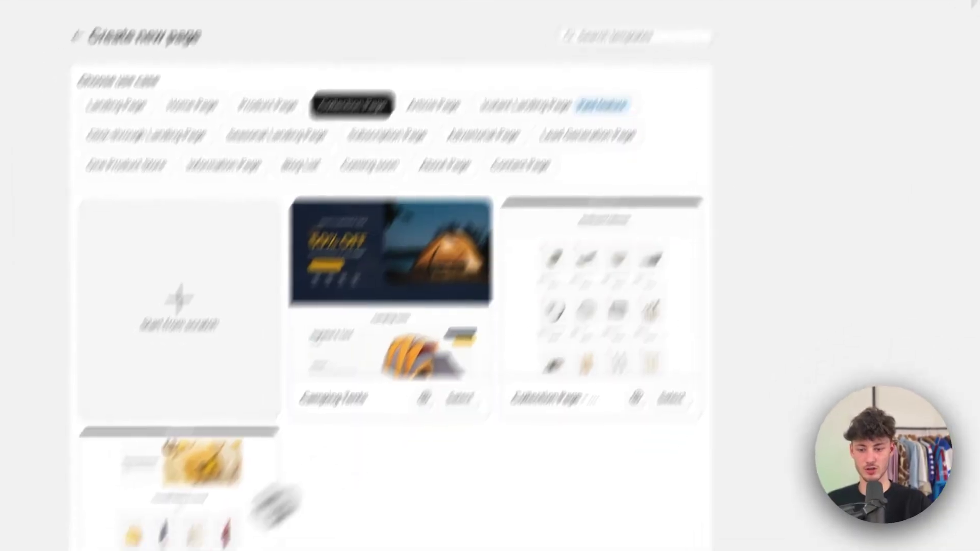
Preview the Women's Day collection template, then return to the Product Page templates
left_click(352, 470)
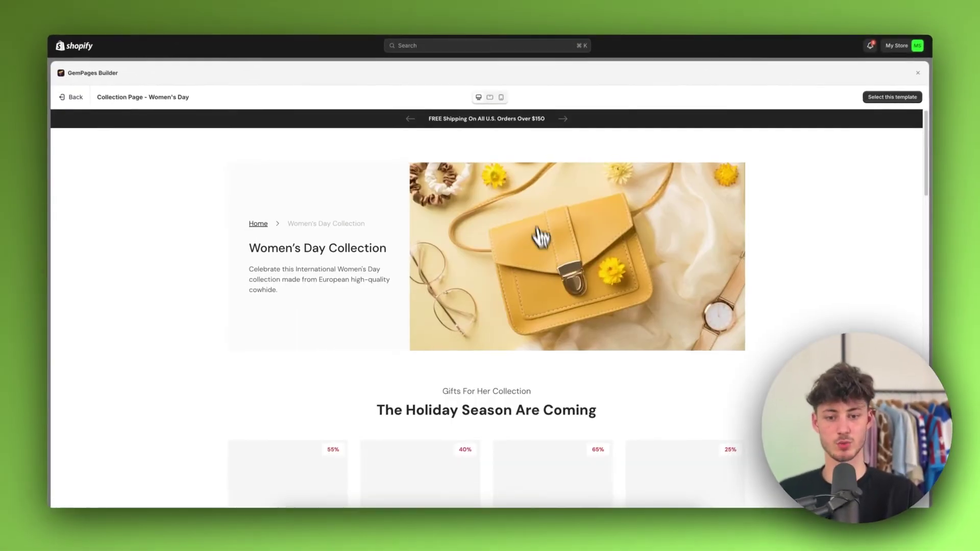
scroll(581, 242, "down", 10)
scroll(581, 243, "up", 10)
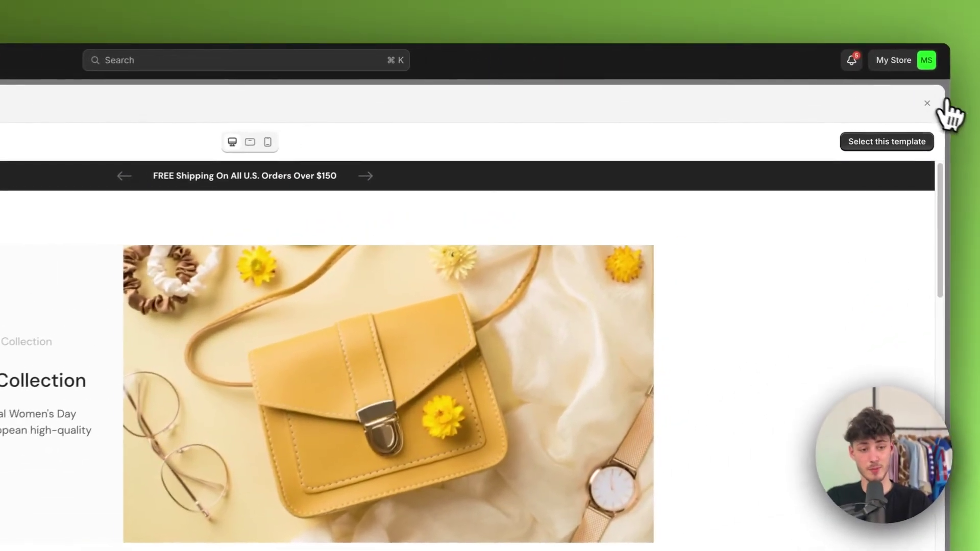
left_click(911, 80)
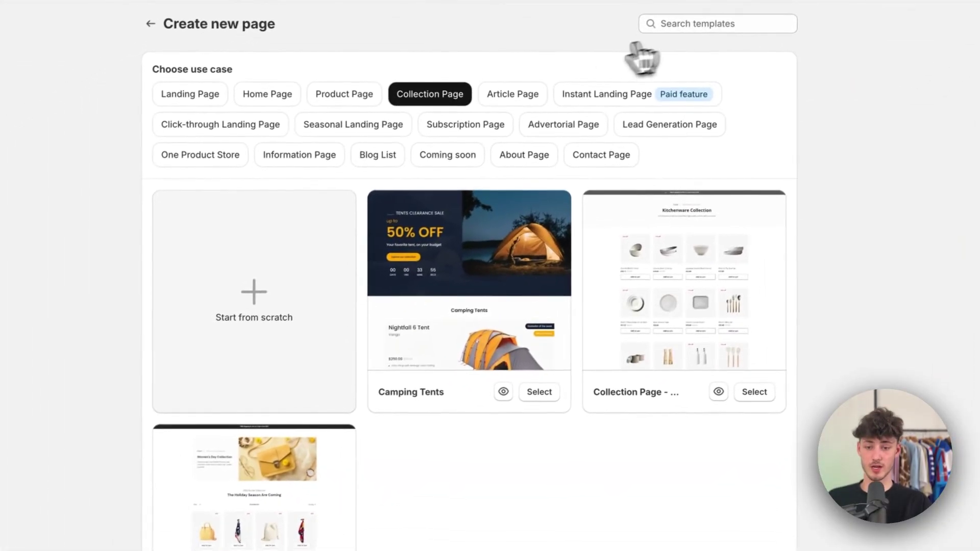
left_click(379, 101)
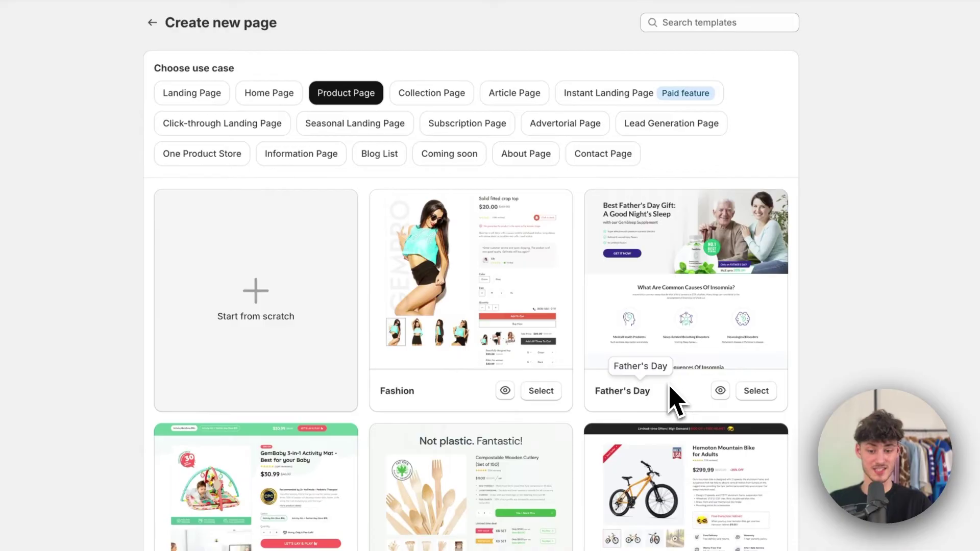
Preview the Fashion product template and inspect its '5 left in stock' badge
scroll(652, 405, "down", 3)
left_click(507, 299)
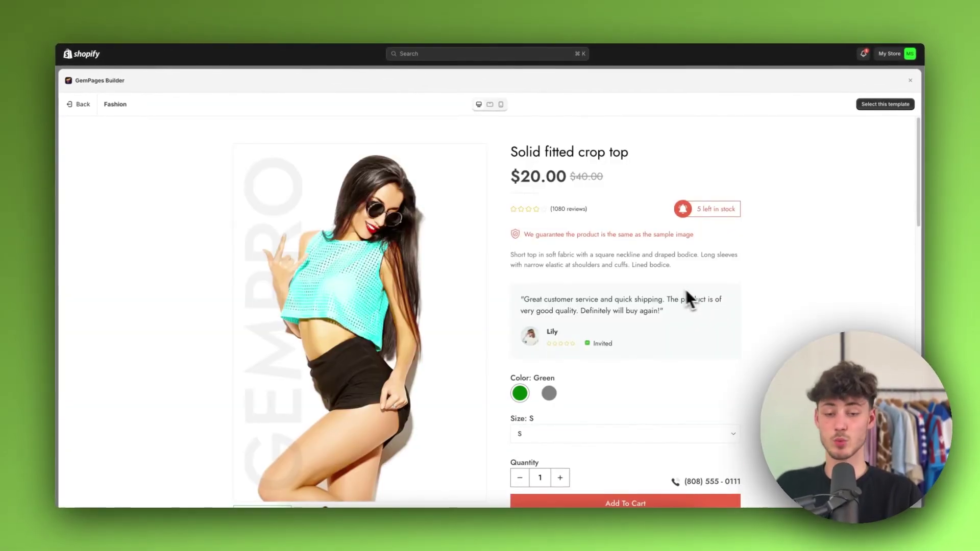
scroll(619, 306, "down", 5)
scroll(618, 307, "up", 5)
scroll(608, 240, "down", 3)
scroll(623, 237, "up", 3)
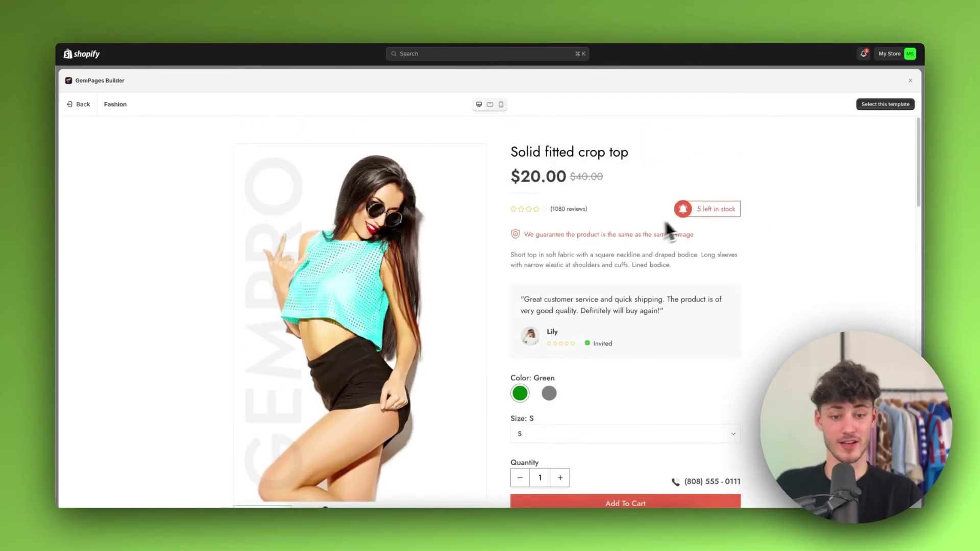
left_click_drag(696, 209, 707, 209)
left_click_drag(677, 171, 719, 169)
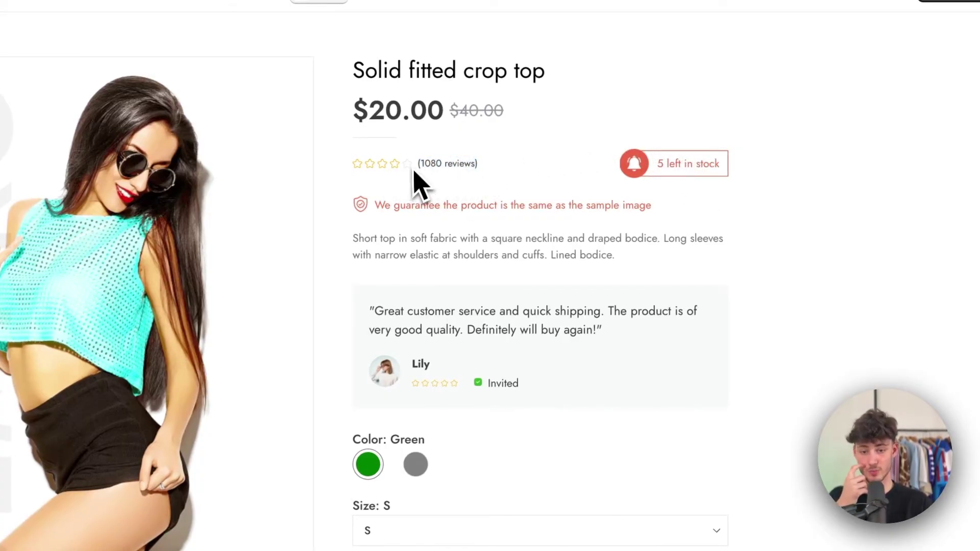
scroll(495, 296, "down", 6)
scroll(454, 250, "up", 2)
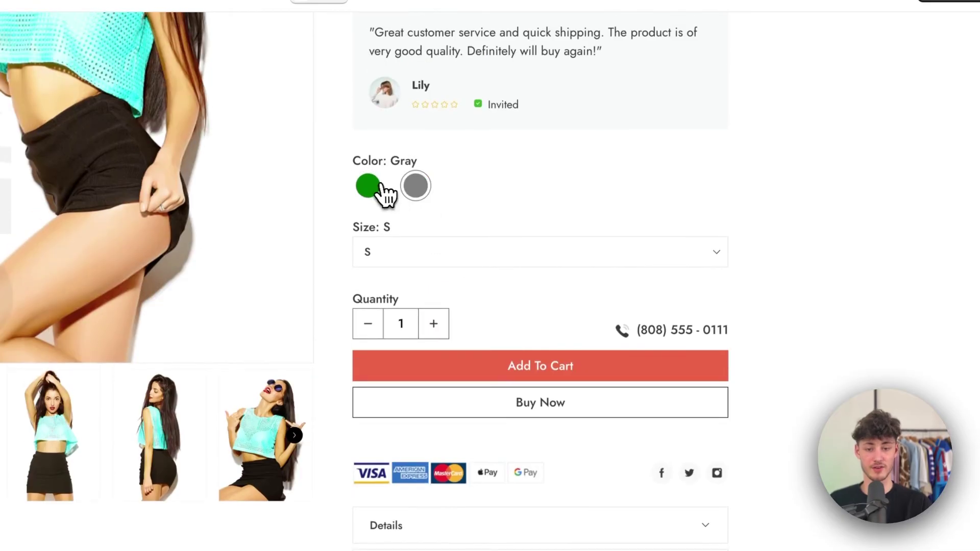
Pick size L in the Fashion preview, check the customer reviews, then close it
left_click(421, 263)
left_click(414, 287)
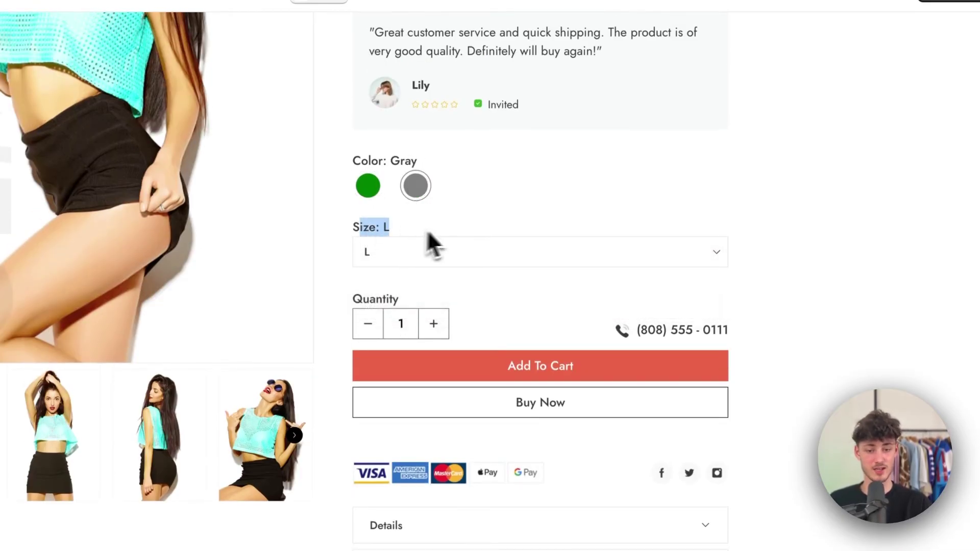
scroll(546, 389, "down", 10)
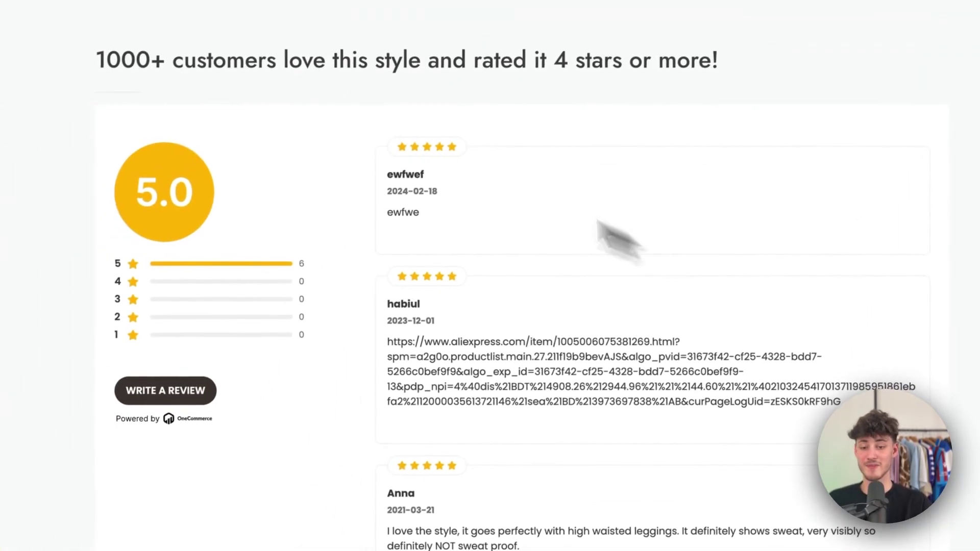
triple_click(145, 66)
left_click(744, 99)
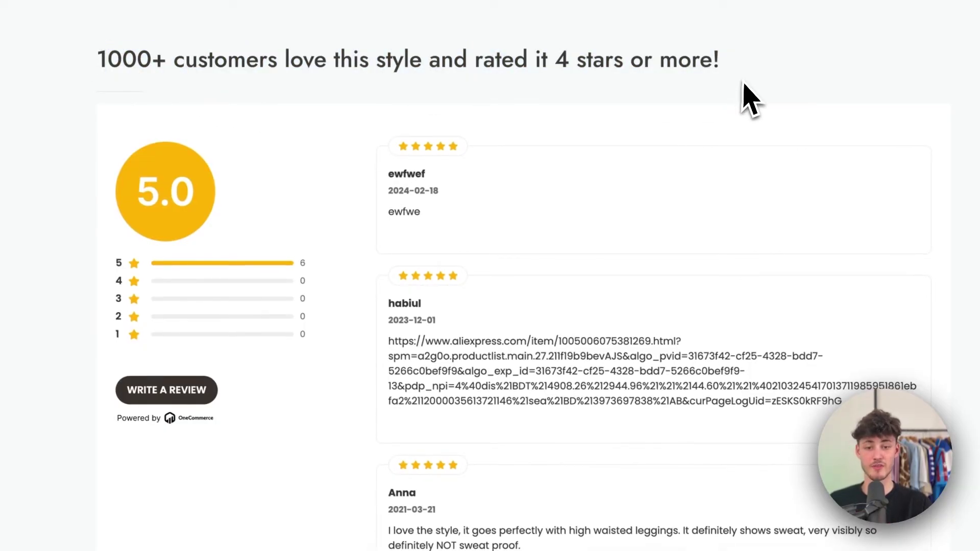
scroll(646, 121, "down", 2)
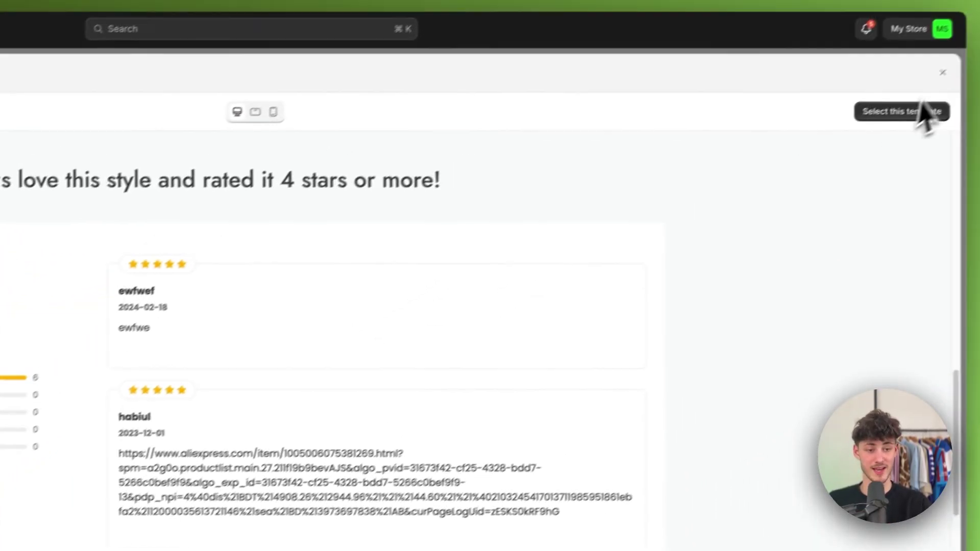
left_click(916, 111)
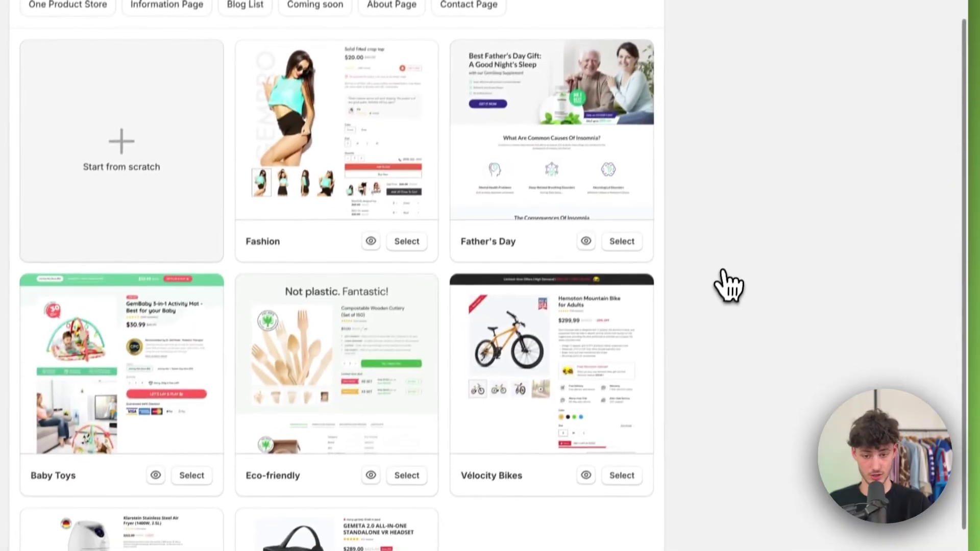
Look over the Vélocity Bikes template, then create the page from the Fashion template
scroll(725, 278, "down", 3)
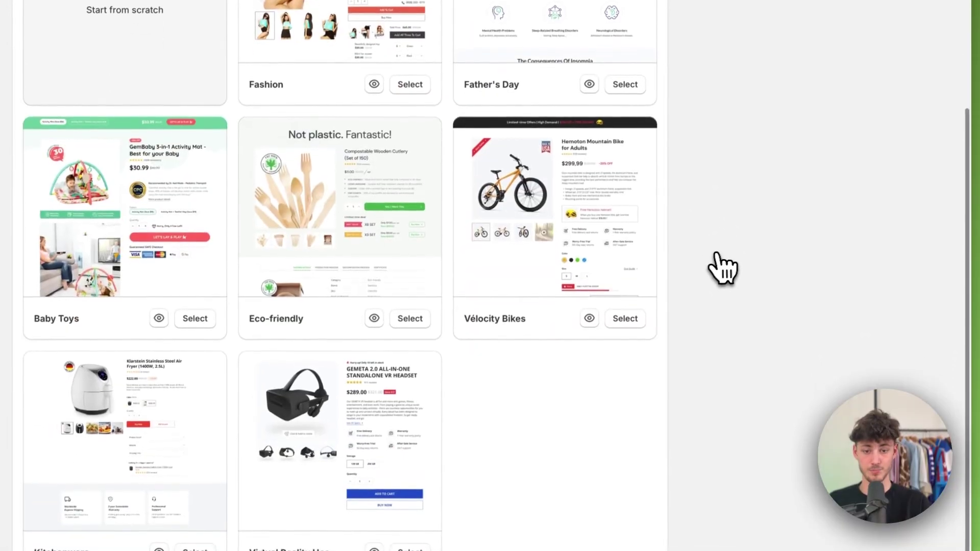
left_click(592, 317)
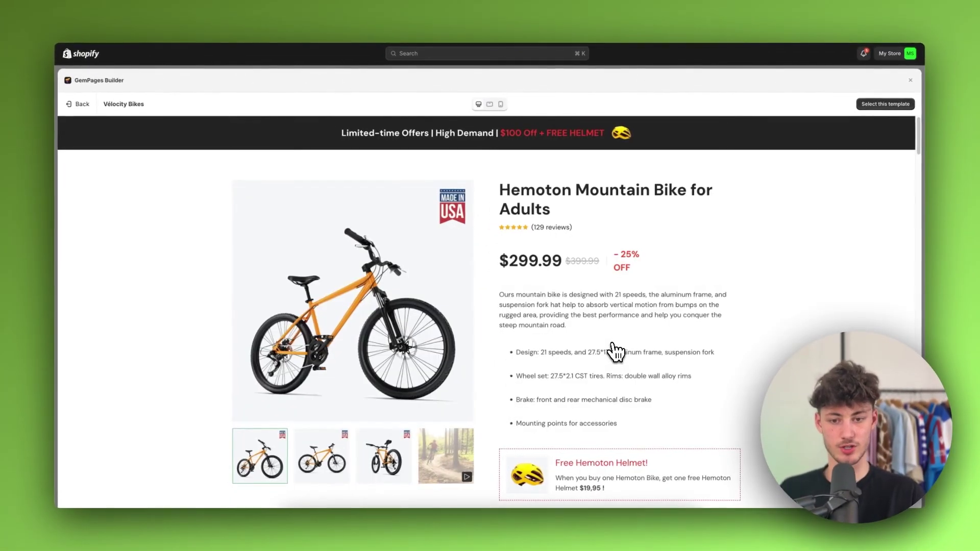
scroll(616, 351, "down", 10)
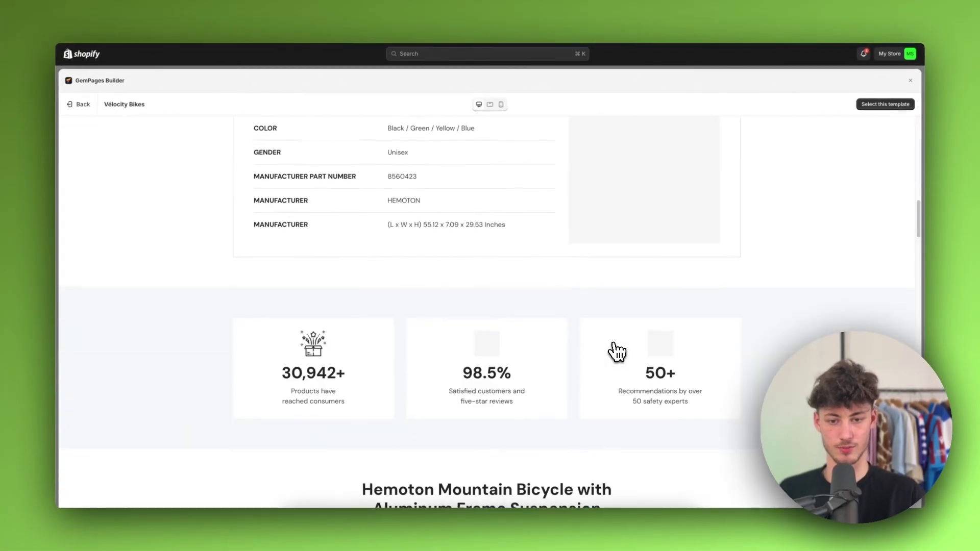
scroll(616, 351, "up", 10)
left_click(910, 80)
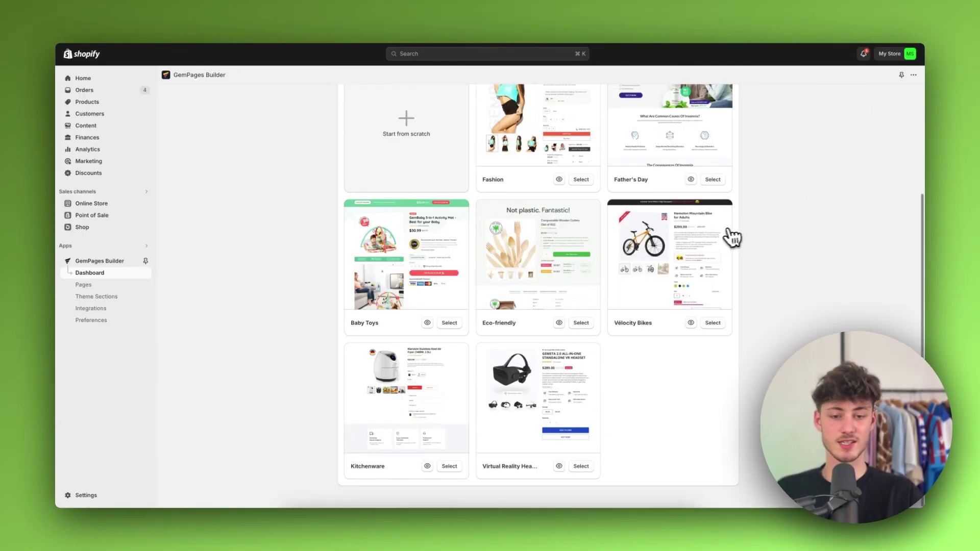
scroll(734, 237, "up", 3)
left_click(581, 325)
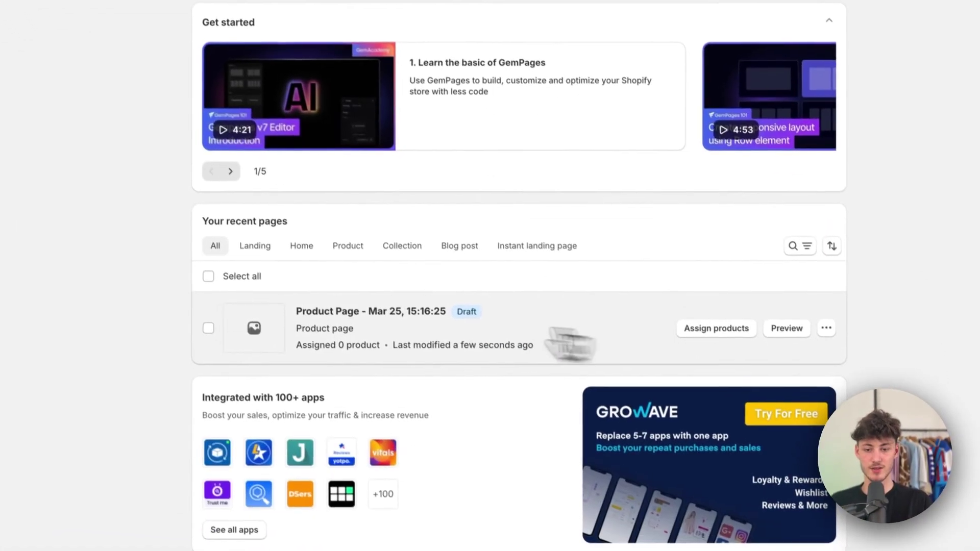
Open the new Product Page draft from Your recent pages in the editor
left_click(460, 314)
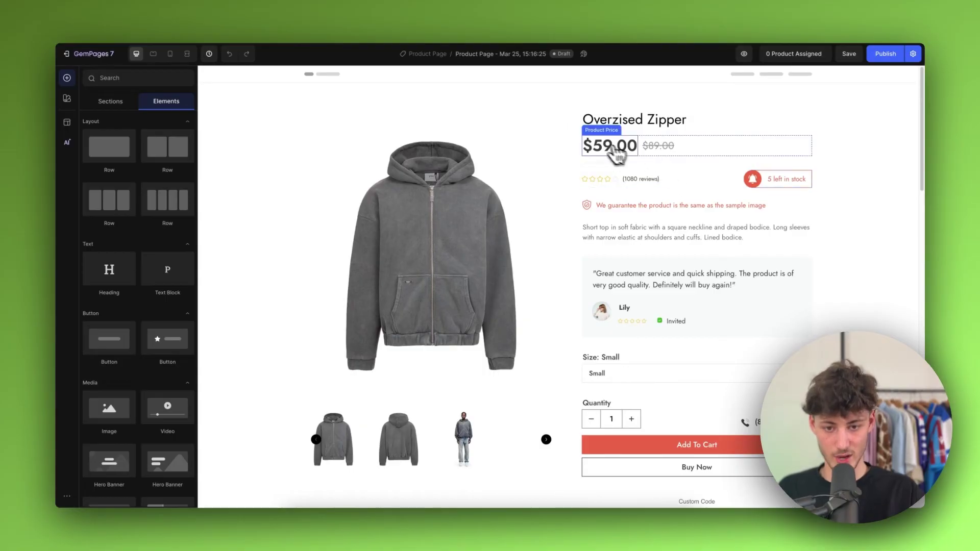
scroll(627, 332, "down", 10)
scroll(653, 284, "up", 10)
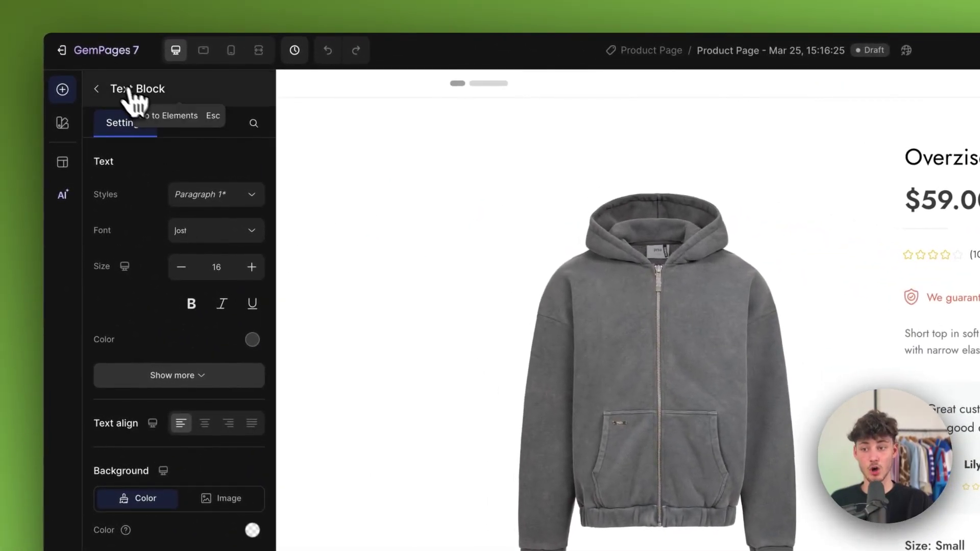
left_click(130, 90)
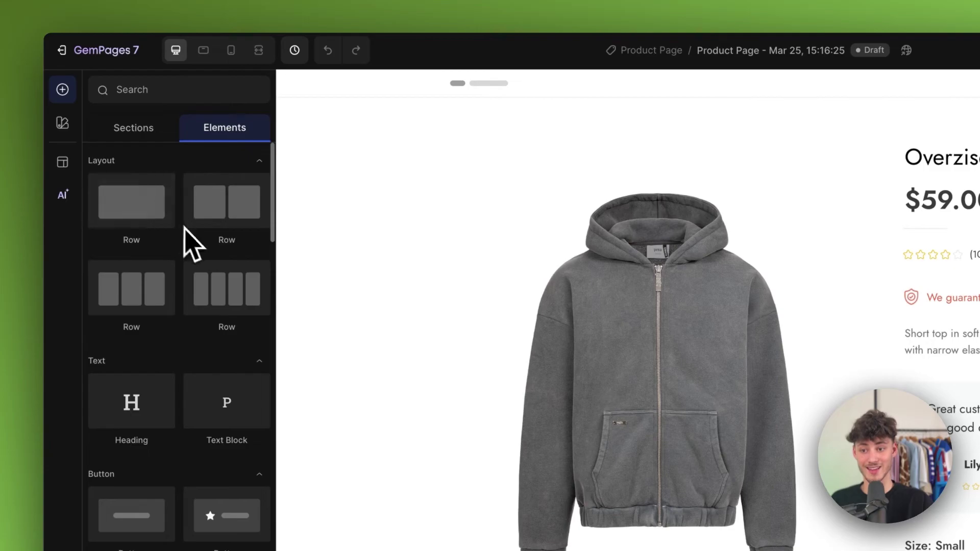
scroll(183, 358, "down", 10)
left_click(133, 130)
scroll(164, 306, "down", 3)
mouse_move(179, 338)
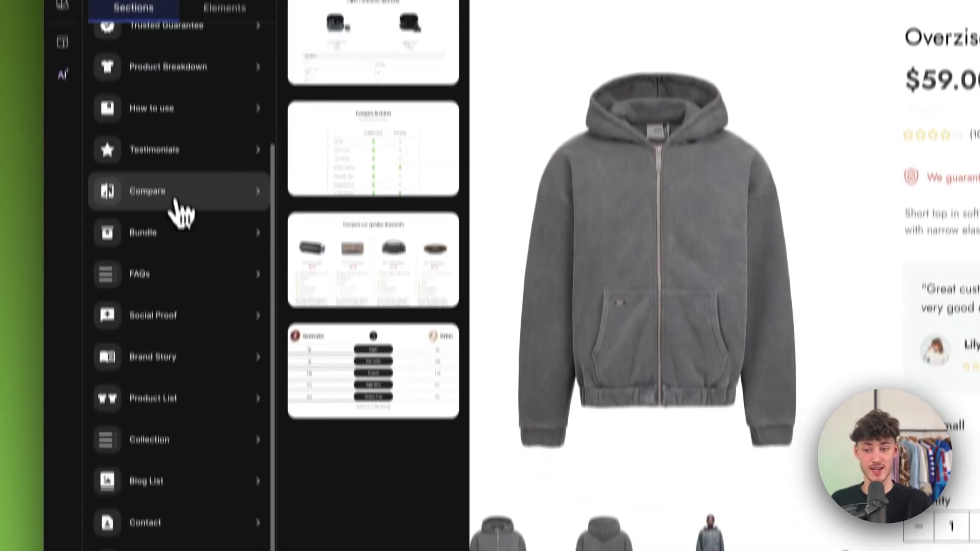
scroll(179, 217, "down", 1)
mouse_move(181, 184)
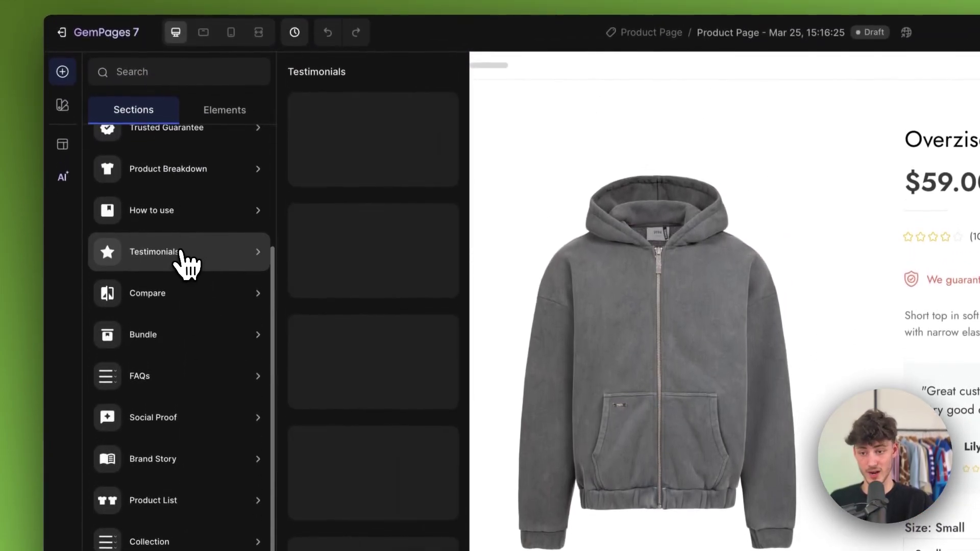
mouse_move(182, 337)
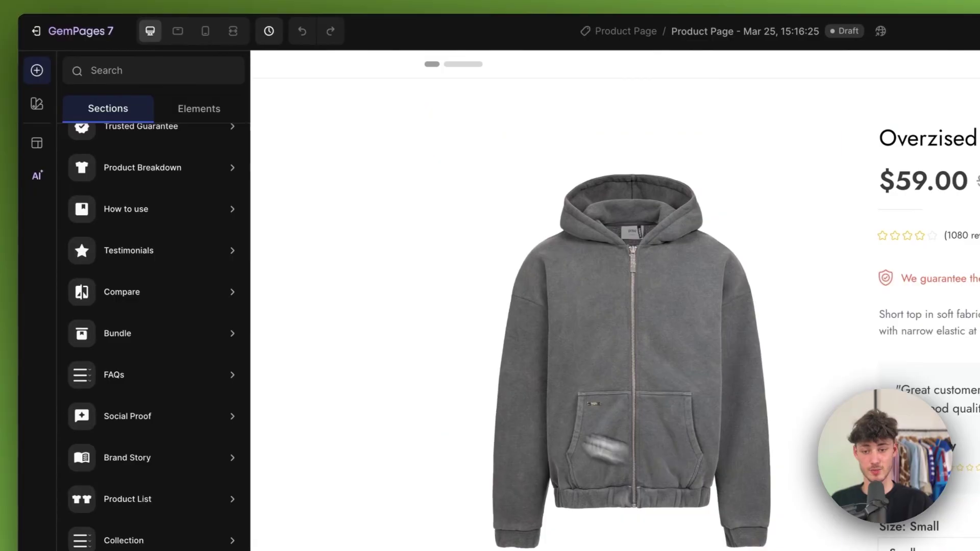
mouse_move(118, 380)
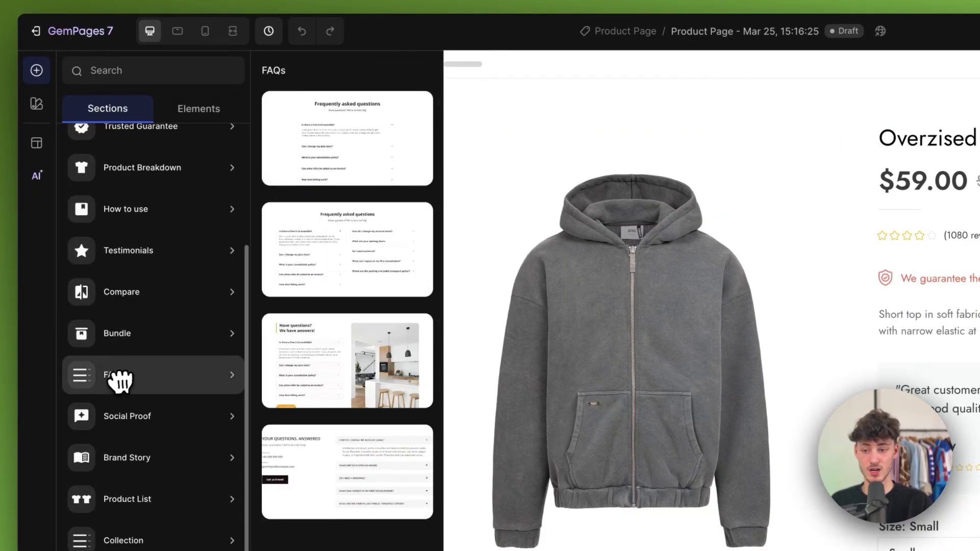
mouse_move(102, 418)
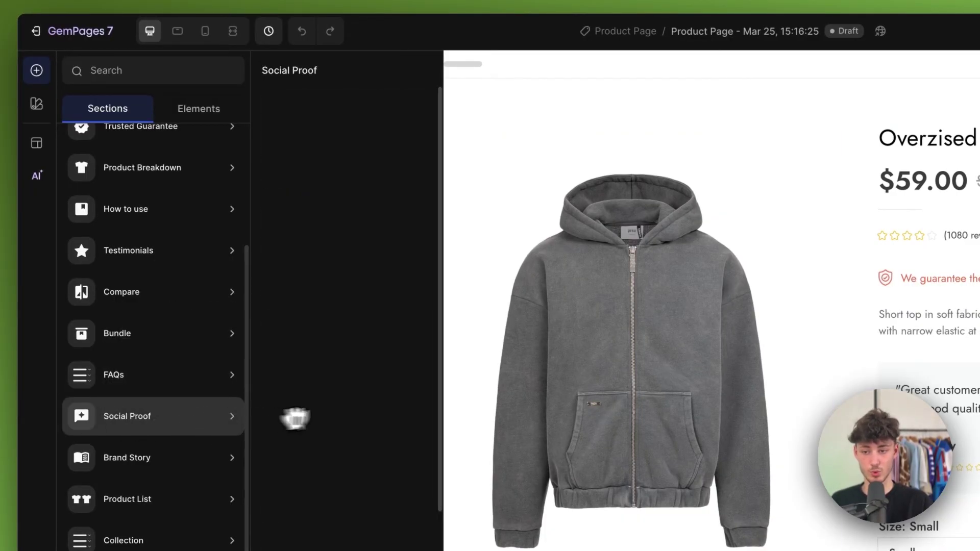
left_click(36, 143)
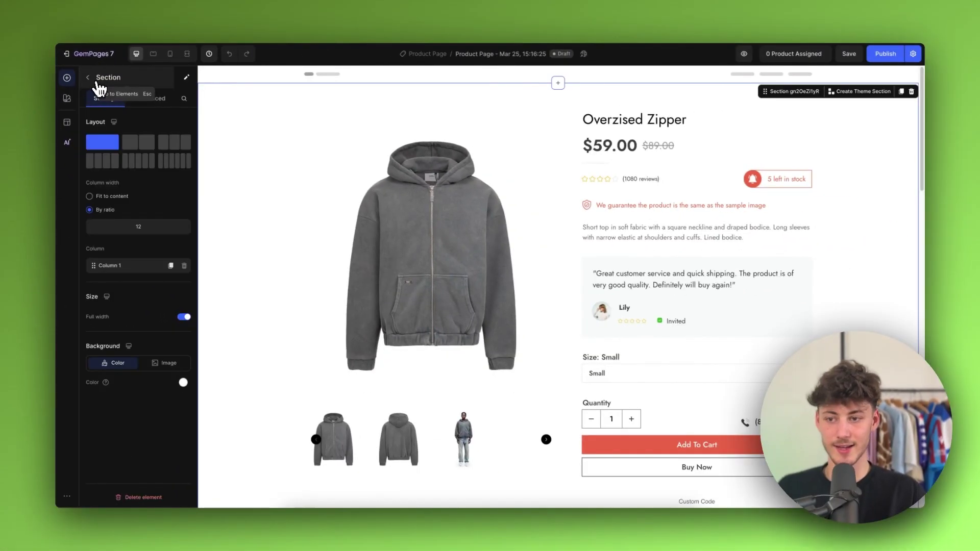
left_click(99, 86)
Delete the 'We guarantee…' product guarantee line
scroll(862, 179, "down", 3)
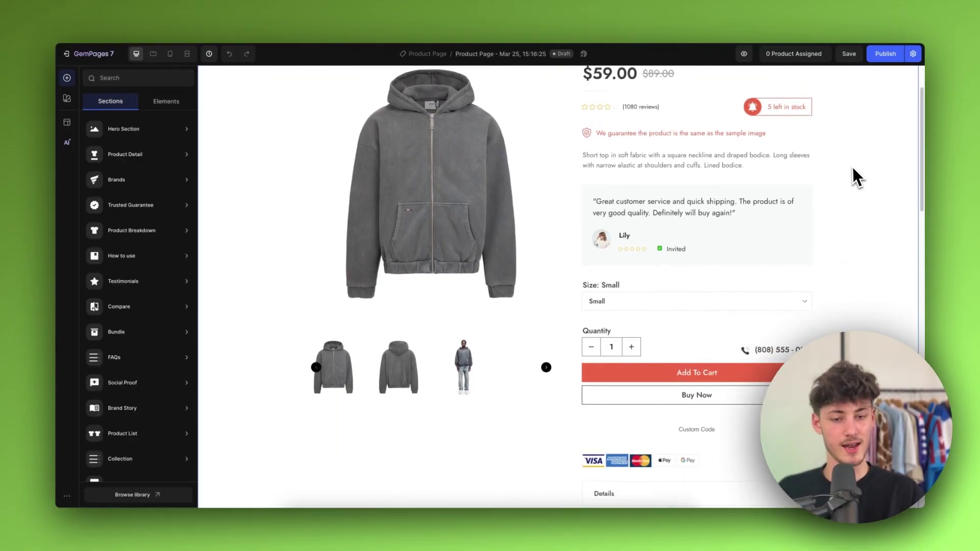
scroll(851, 176, "up", 3)
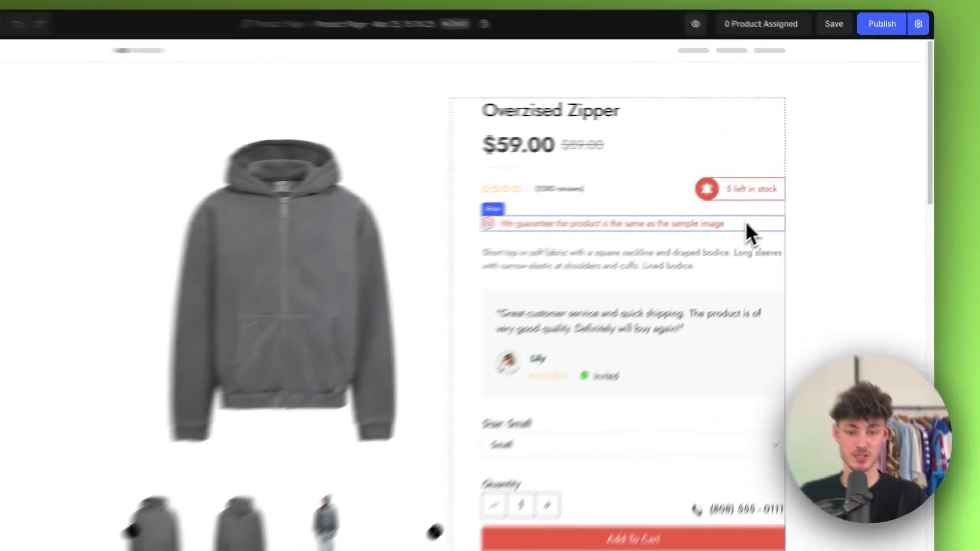
left_click(784, 206)
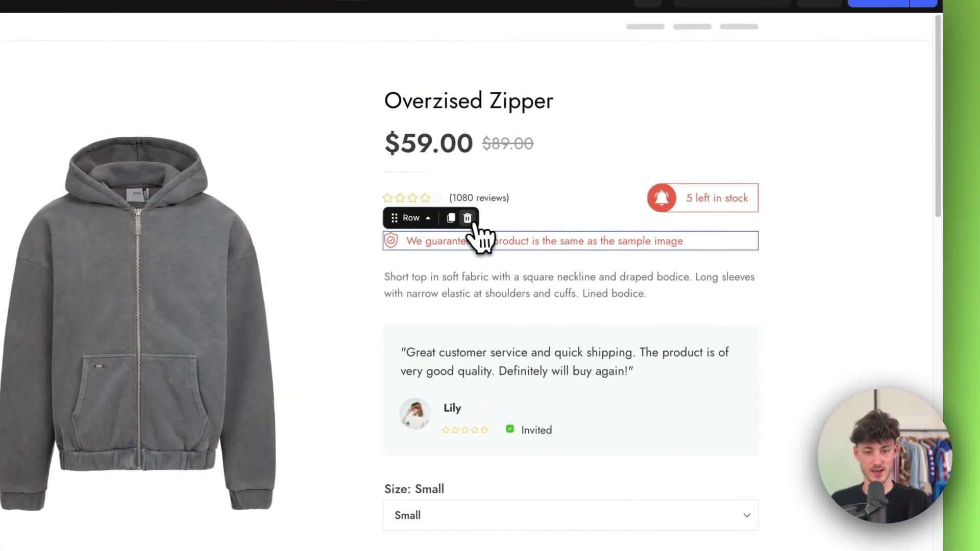
left_click(468, 218)
Rename the first 'Free shipping' feature label to 'Free Returns'
scroll(492, 300, "down", 15)
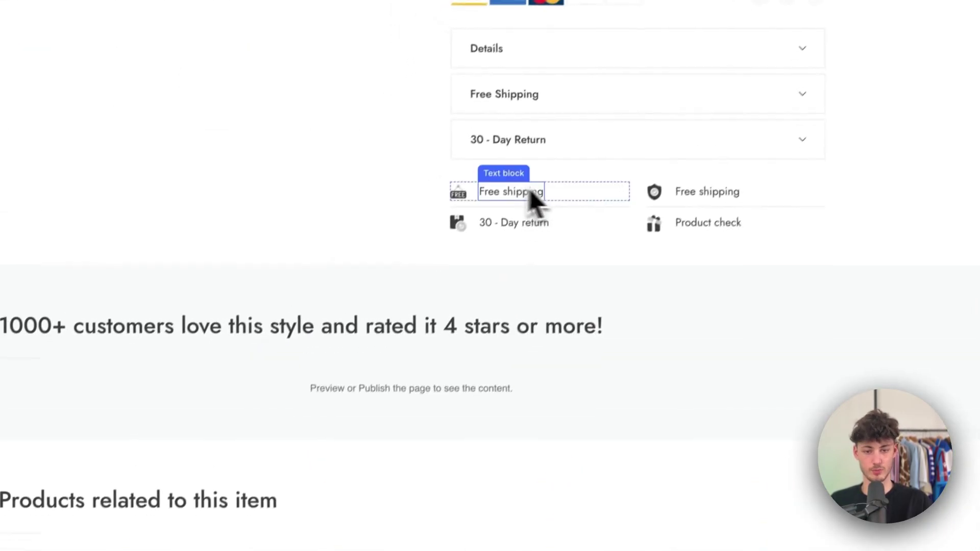
left_click(503, 200)
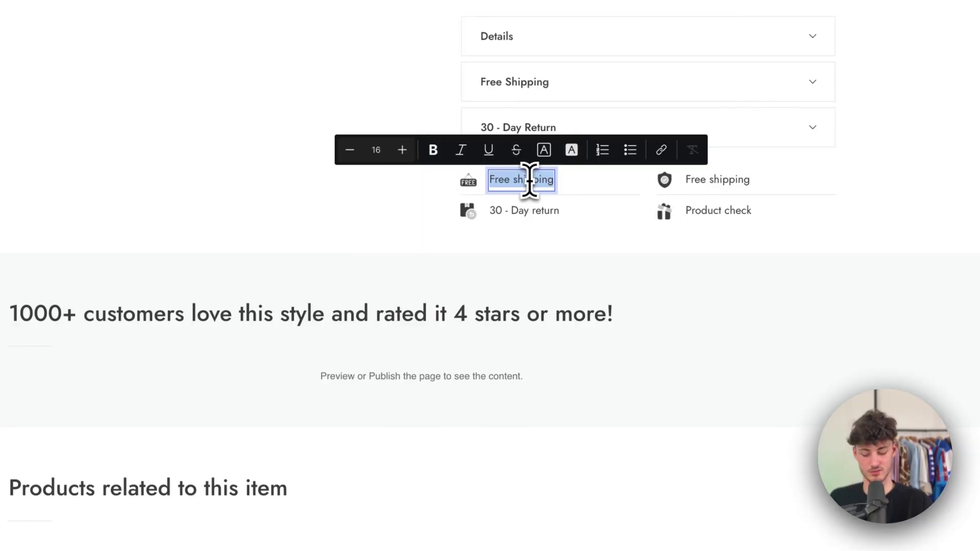
type("Free Returns")
left_click(593, 57)
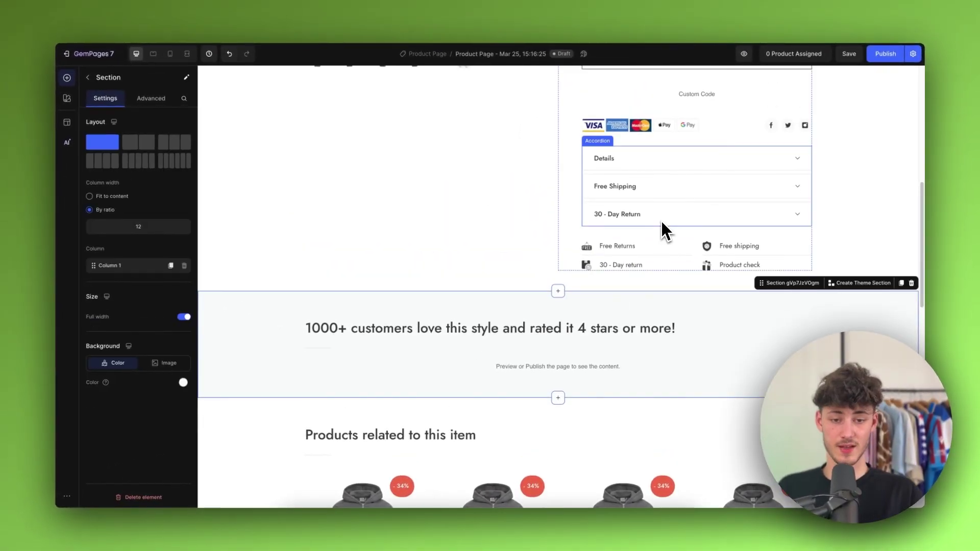
scroll(593, 56, "up", 5)
scroll(661, 223, "up", 2)
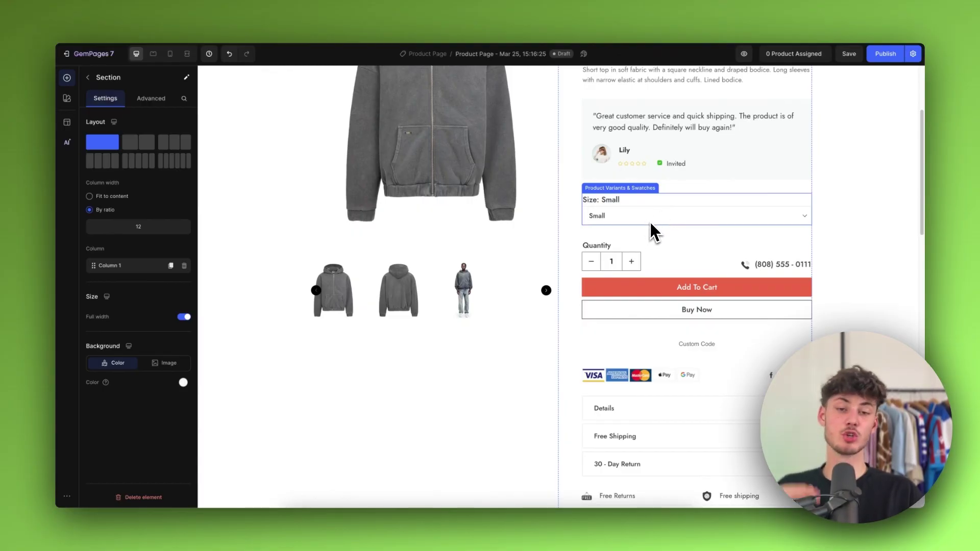
scroll(553, 416, "down", 6)
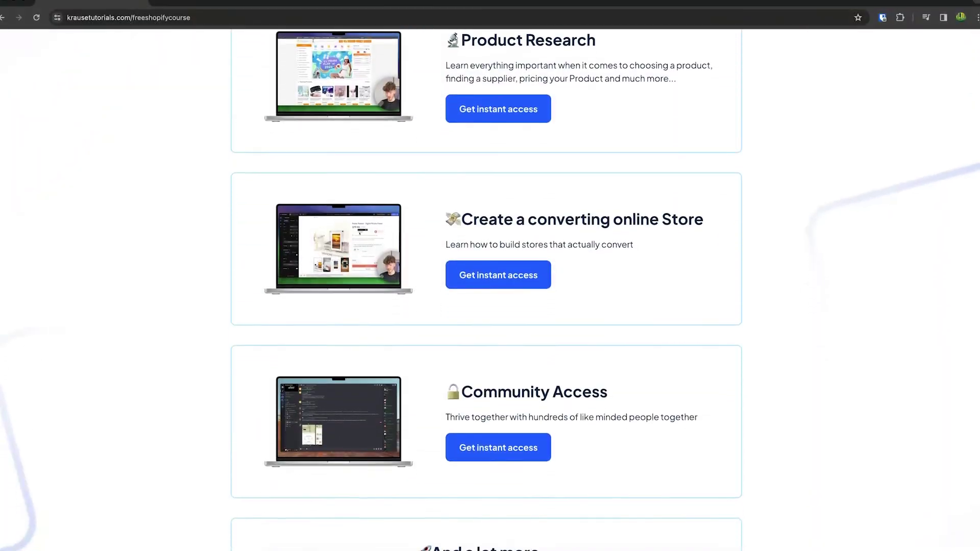
Highlight the FREE Shopify Course heading and expand the video description with '...more'
scroll(490, 276, "up", 3)
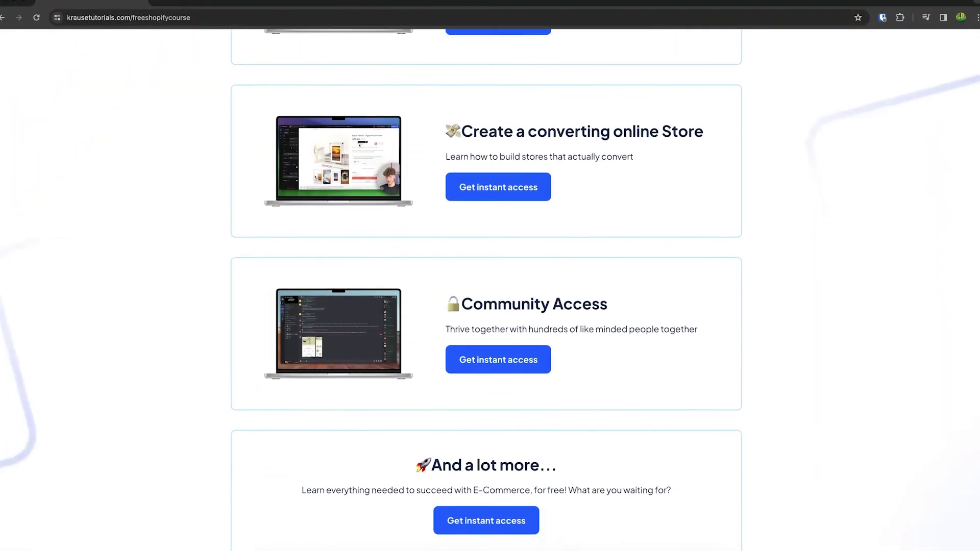
scroll(490, 276, "up", 10)
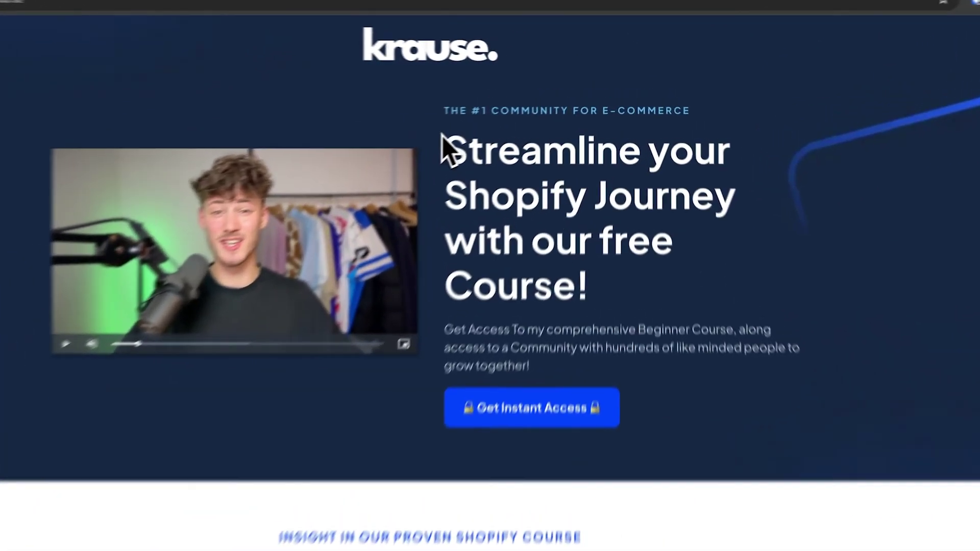
left_click_drag(442, 136, 643, 303)
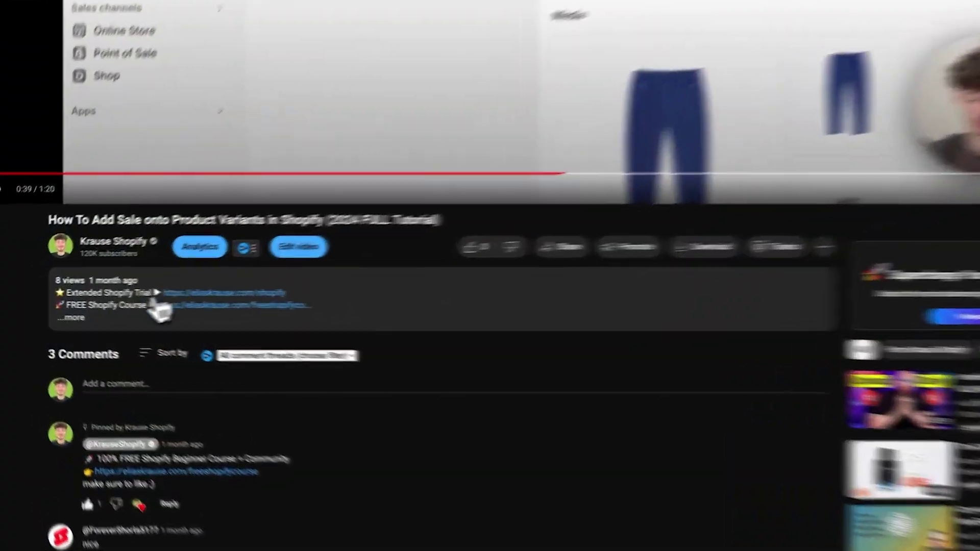
left_click(156, 307)
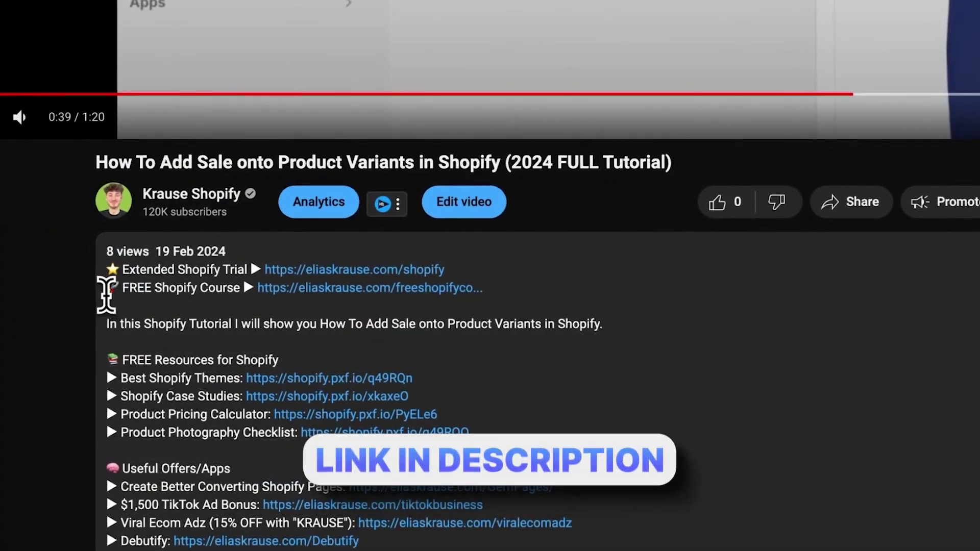